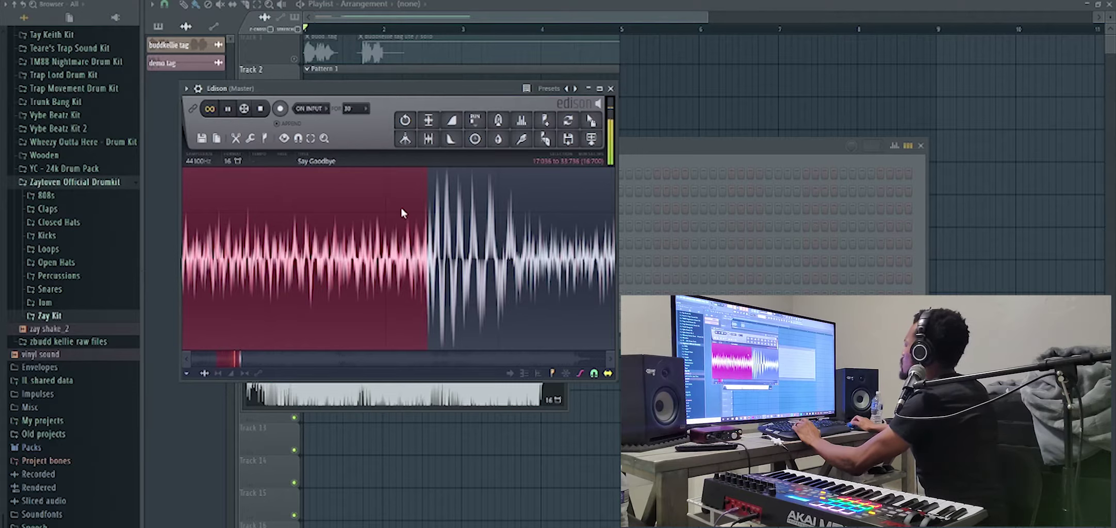
pyautogui.scroll(5, 434, 221)
pyautogui.scroll(-2, 412, 267)
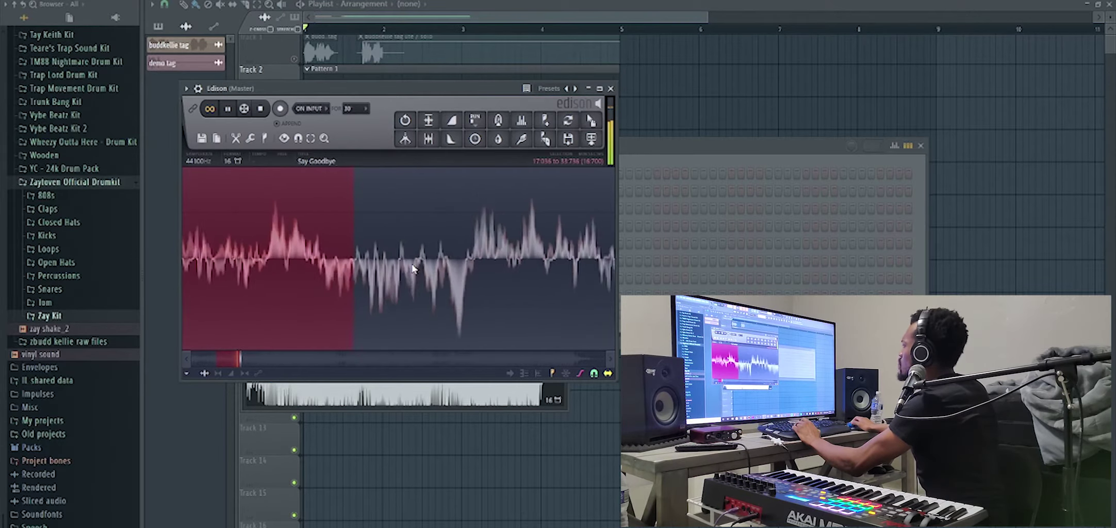
pyautogui.scroll(2, 412, 267)
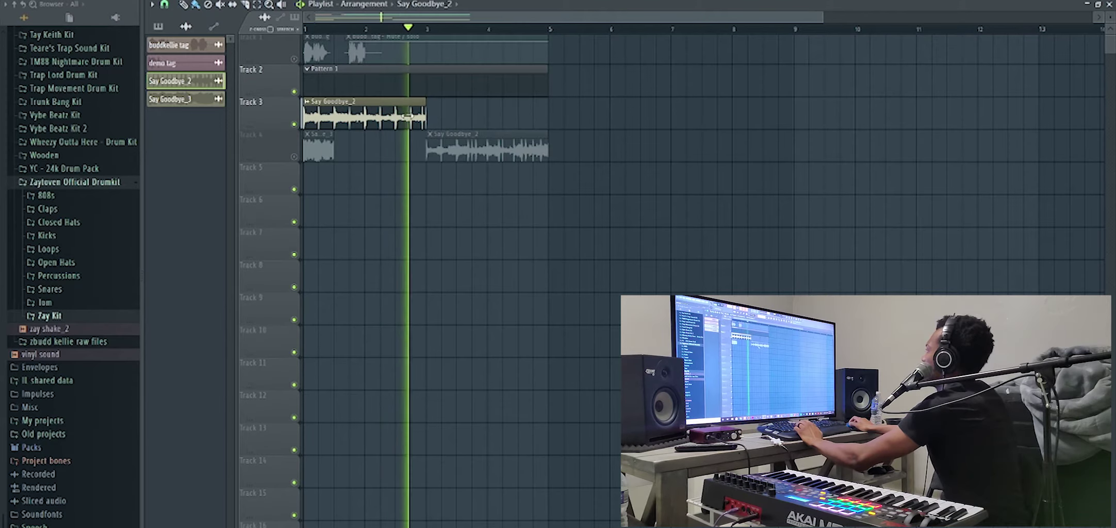
# - Place a second Say Goodbye_2 clip at bar 3 on Track 3 and open the clip's sampler settings
pyautogui.click(454, 120)
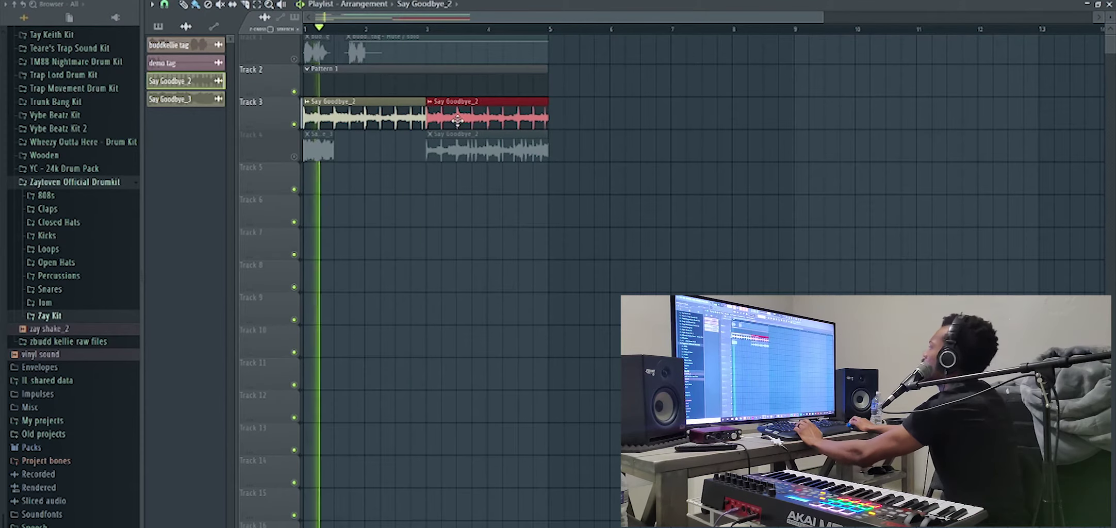
pyautogui.doubleClick(356, 107)
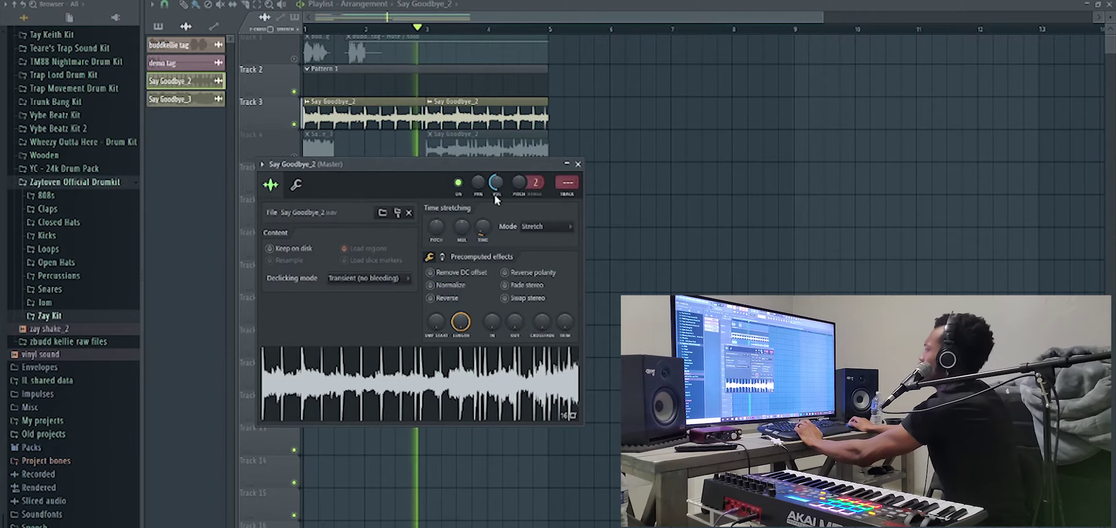
pyautogui.doubleClick(367, 76)
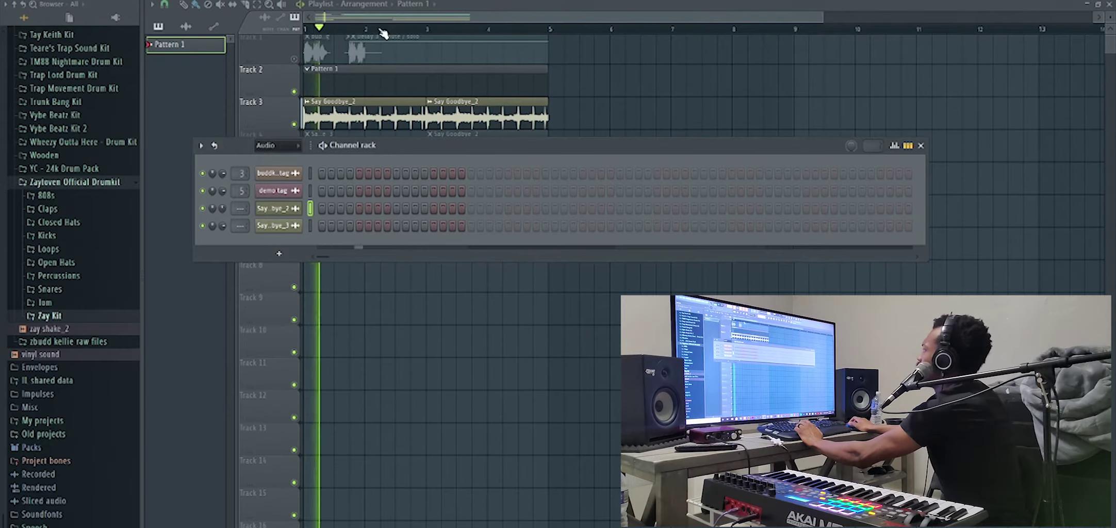
pyautogui.press('F6')
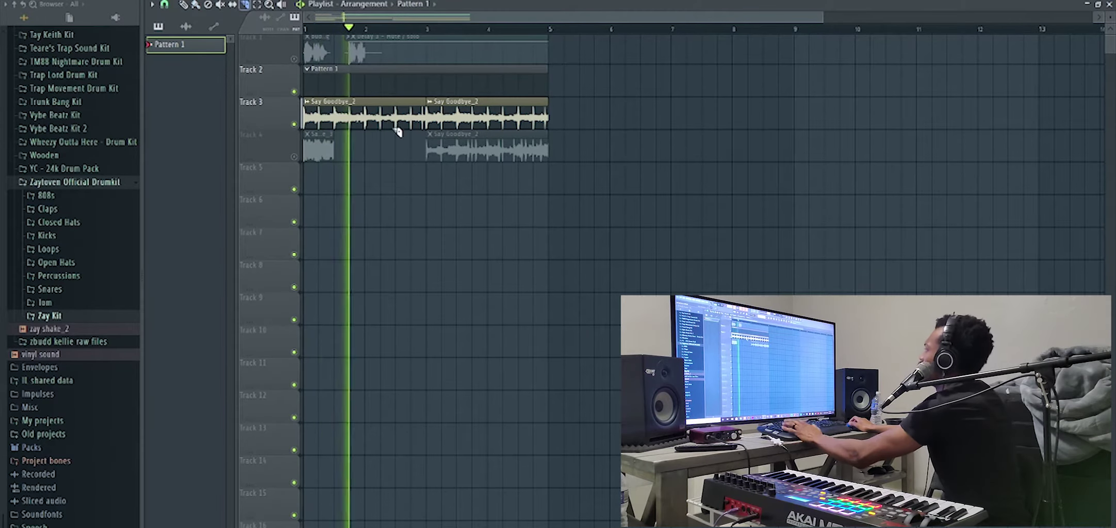
# - Cut the second Say Goodbye_2 clip back to end at bar 4 and place another copy from bar 4 on Track 3
pyautogui.press('c')
pyautogui.click(492, 124)
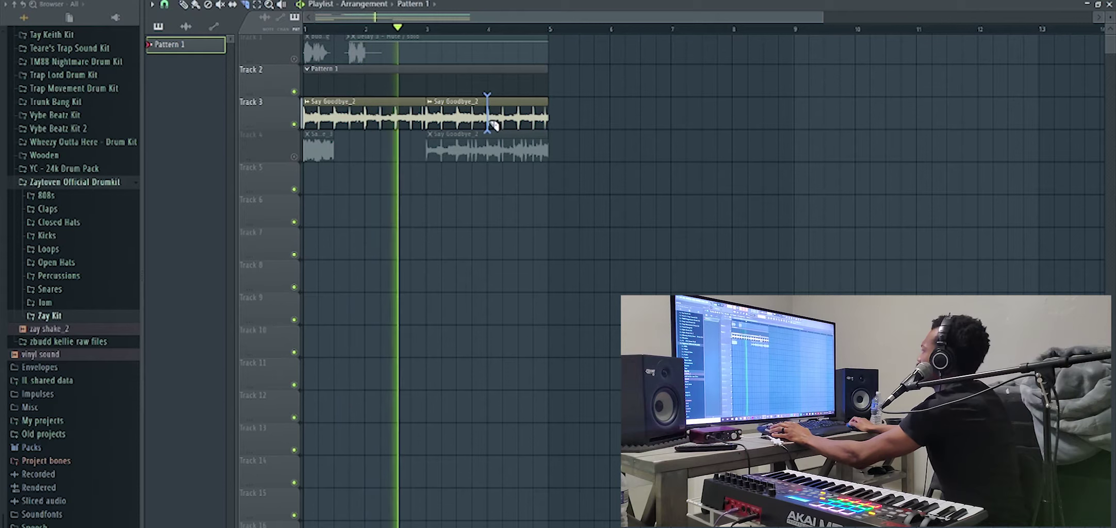
pyautogui.rightClick(474, 117)
pyautogui.moveTo(501, 117); pyautogui.dragTo(444, 116)
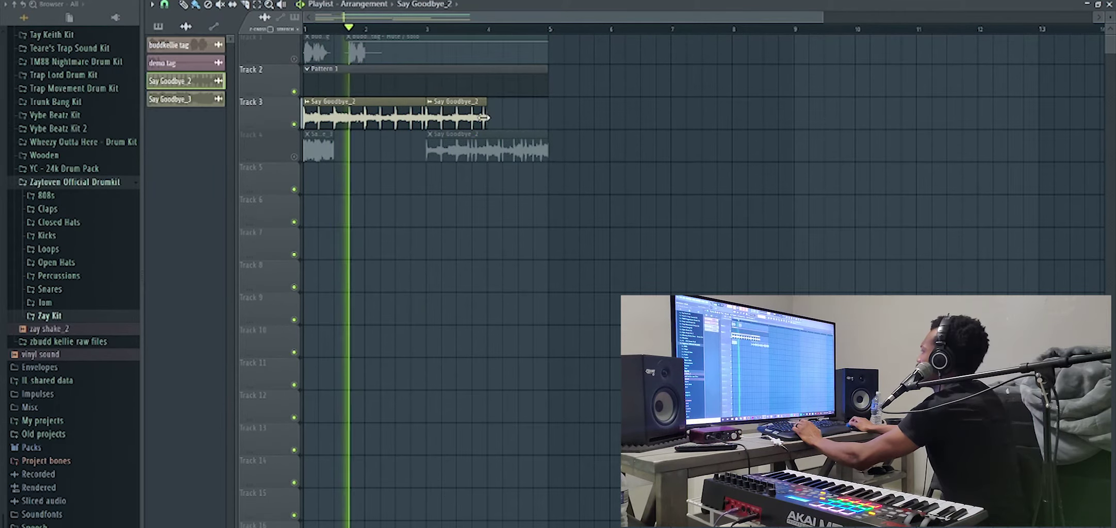
pyautogui.click(510, 122)
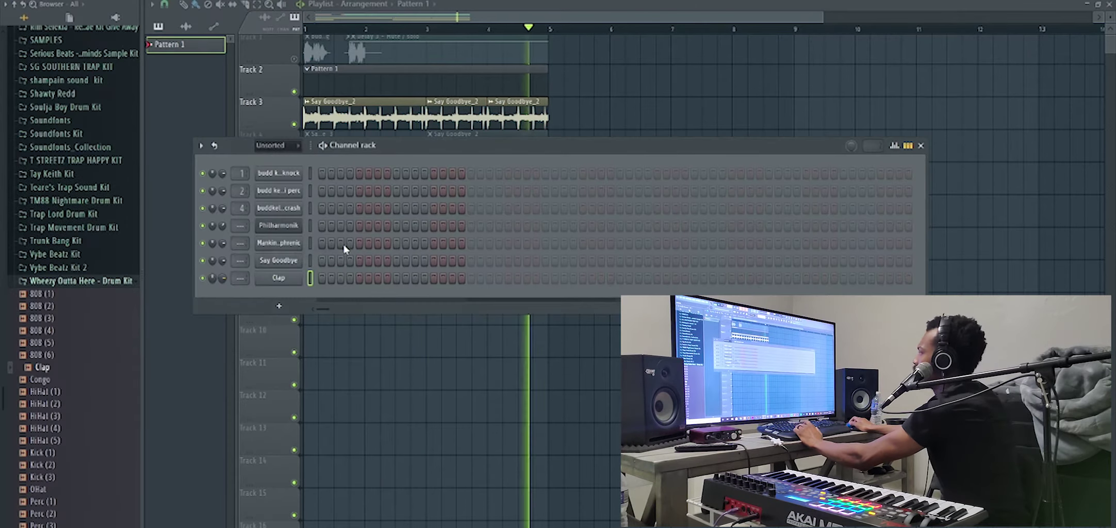
# - Program Clap hits in the step sequencer on every eighth step, starting from step 5, across the pattern
pyautogui.click(360, 279)
pyautogui.click(433, 278)
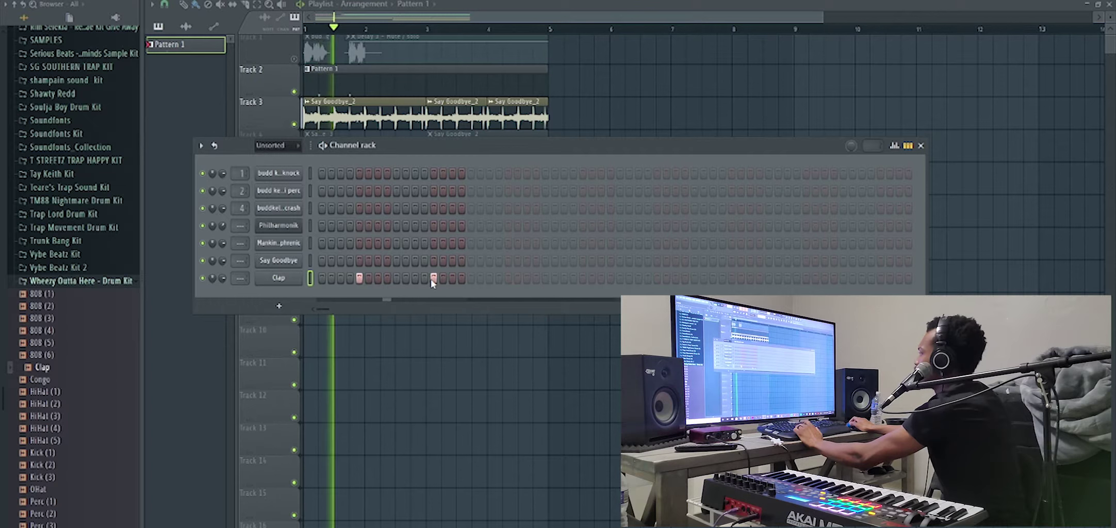
pyautogui.click(508, 278)
pyautogui.click(582, 279)
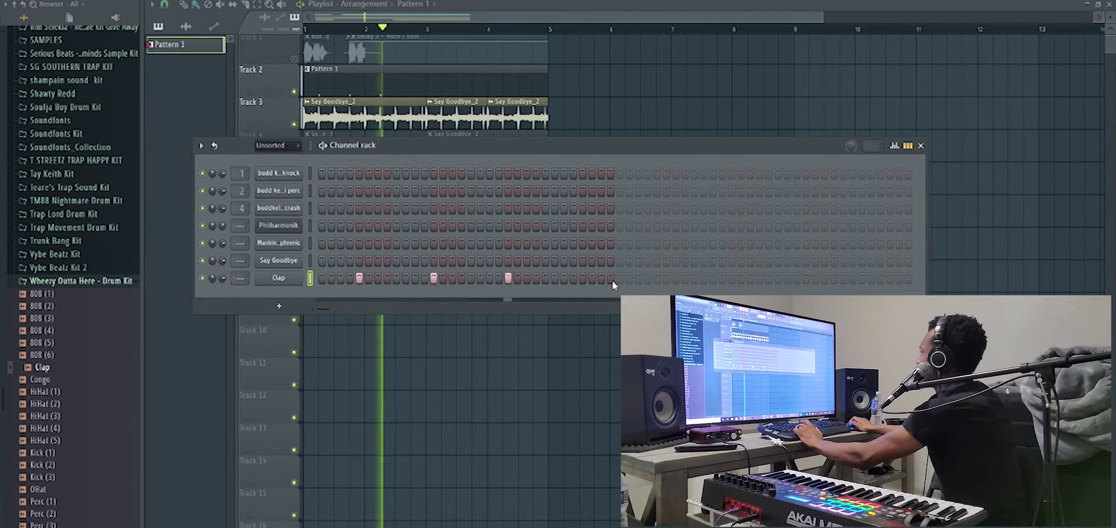
pyautogui.click(657, 278)
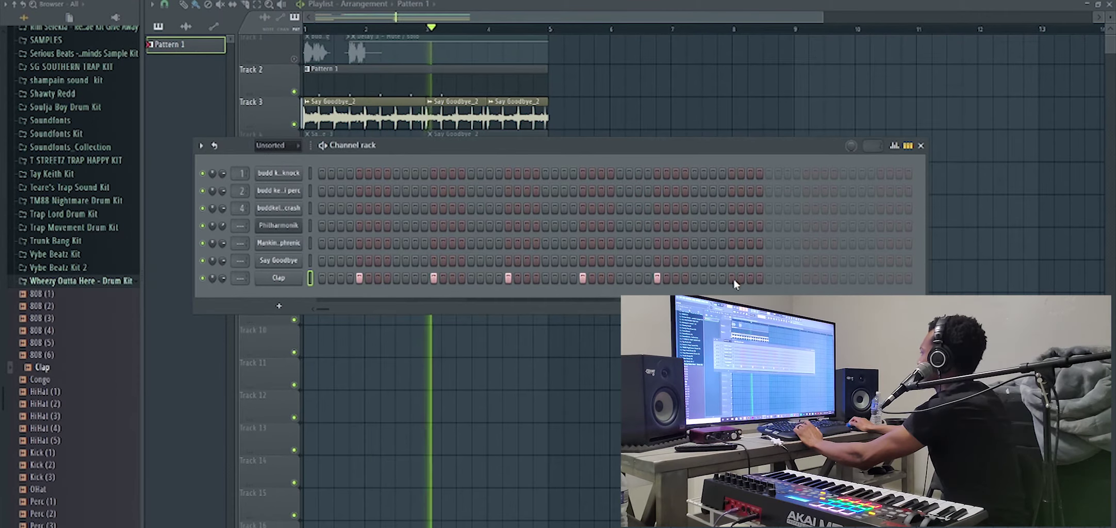
pyautogui.click(731, 278)
pyautogui.click(806, 279)
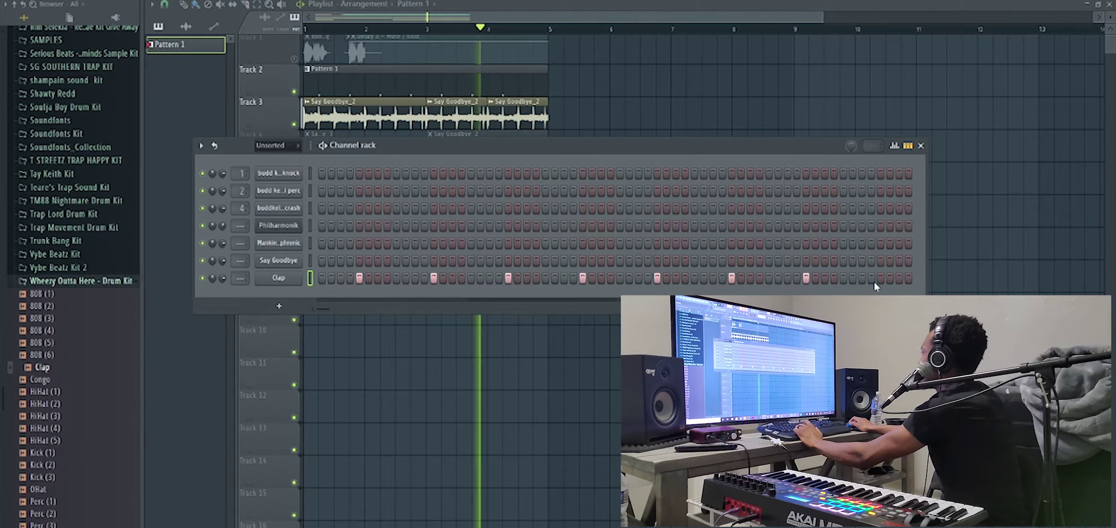
# - Add the HiHat (2) sample as a new channel below Clap and fill every step of its row
pyautogui.moveTo(41, 403); pyautogui.dragTo(311, 299)
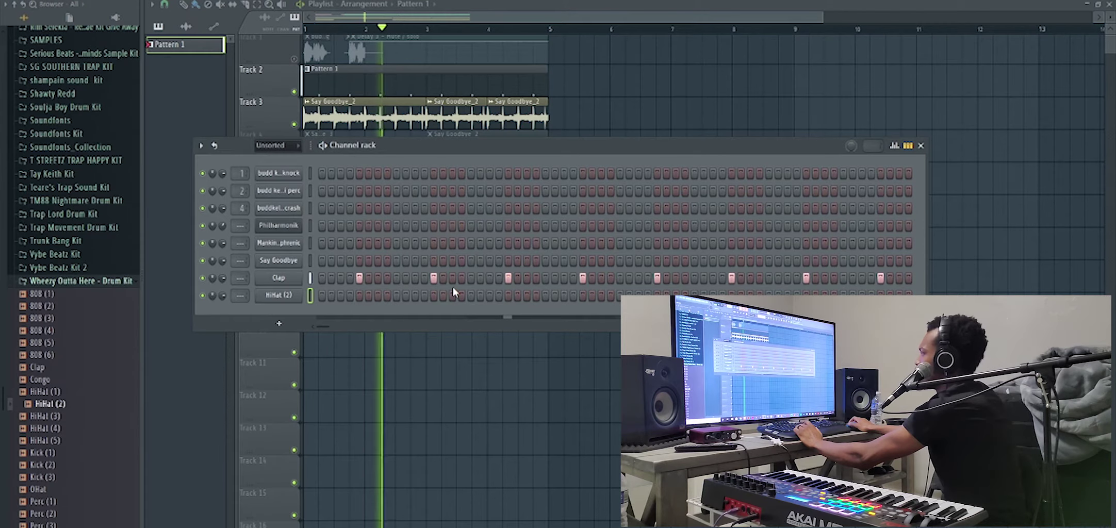
pyautogui.moveTo(323, 295); pyautogui.dragTo(909, 296)
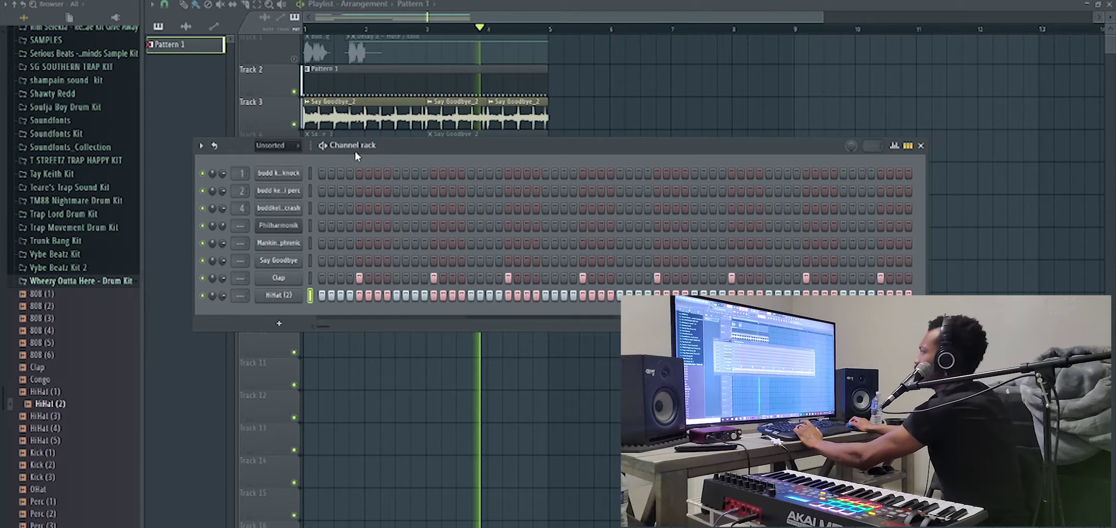
# - Route the Say Goodbye_2 clip to mixer insert 6 and load the HalfTime effect in its first slot
pyautogui.doubleClick(354, 120)
pyautogui.click(568, 195)
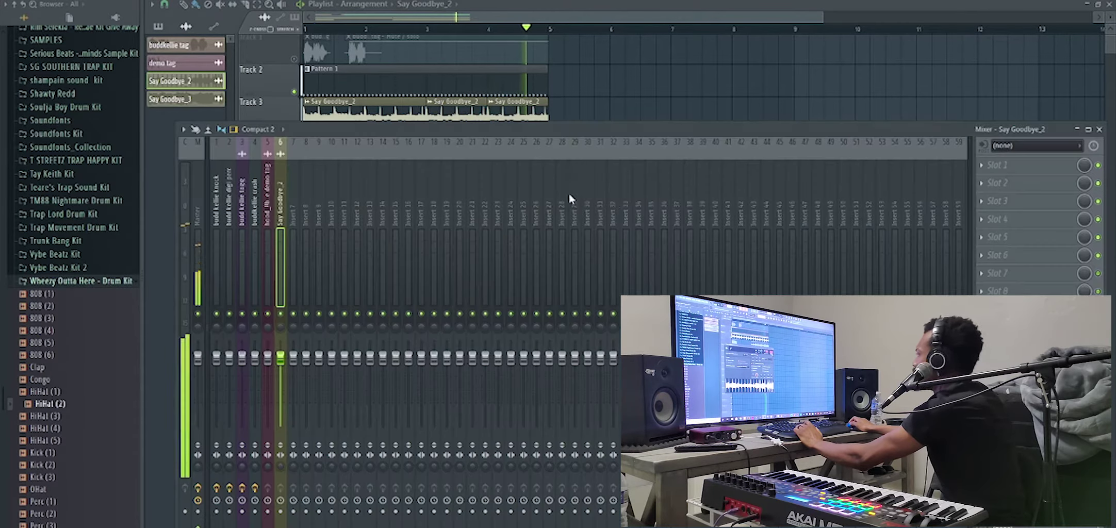
pyautogui.click(992, 167)
pyautogui.moveTo(996, 180)
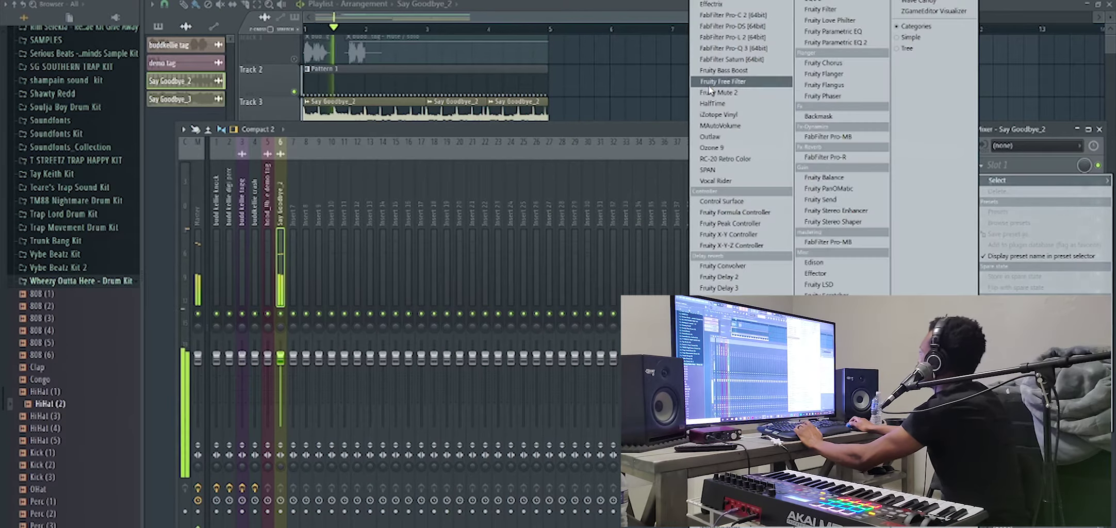
pyautogui.click(723, 104)
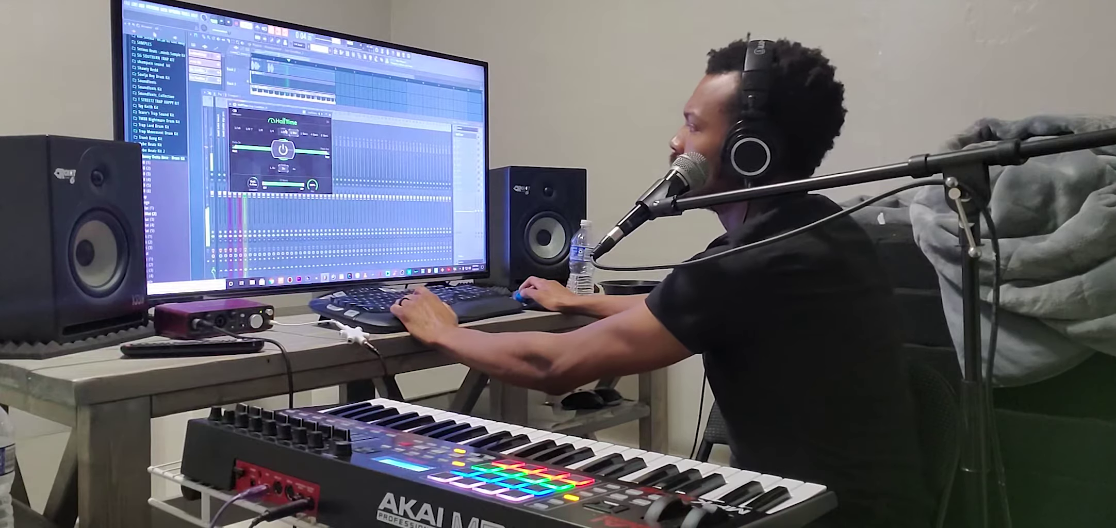
pyautogui.click(321, 64)
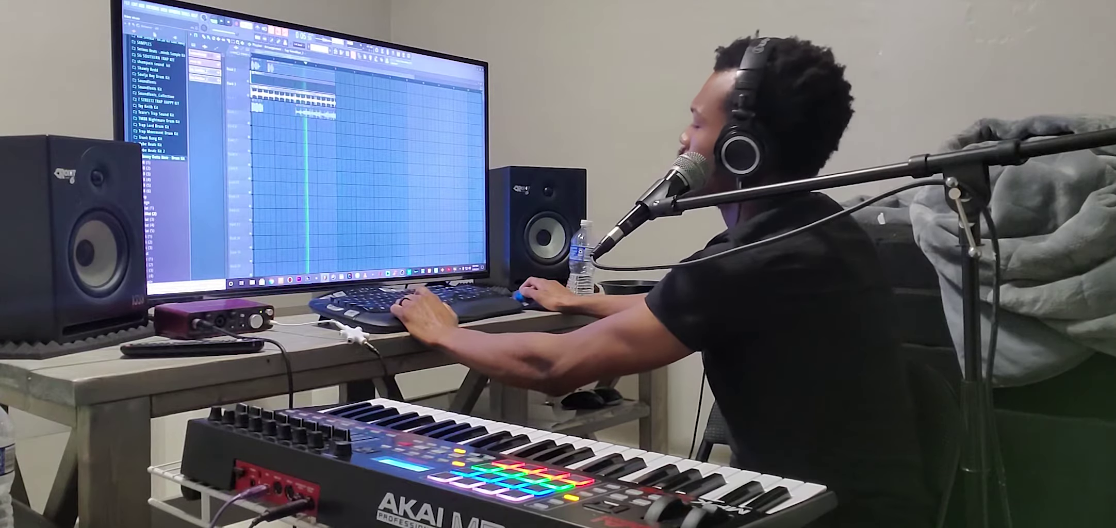
pyautogui.press('F9')
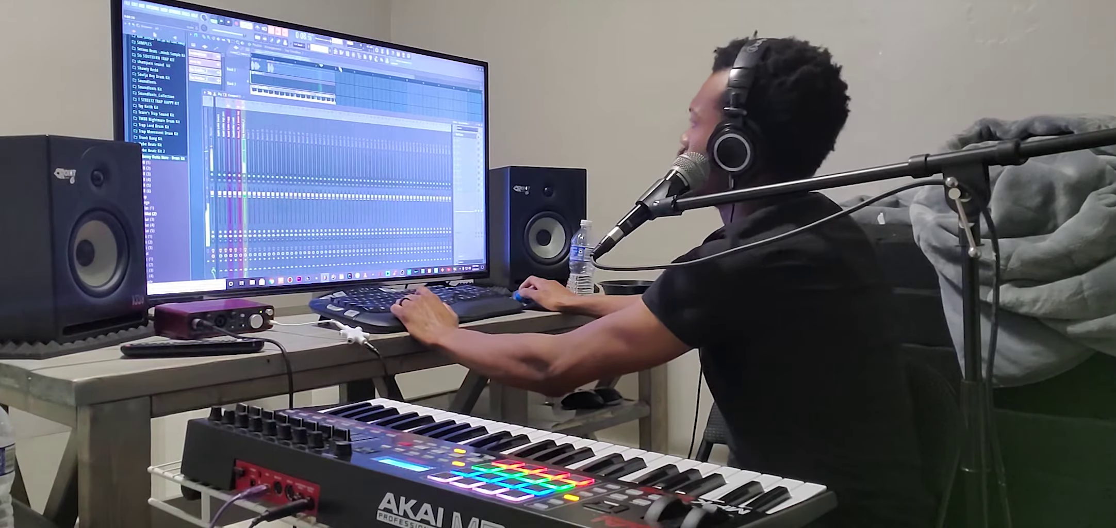
pyautogui.press('F9')
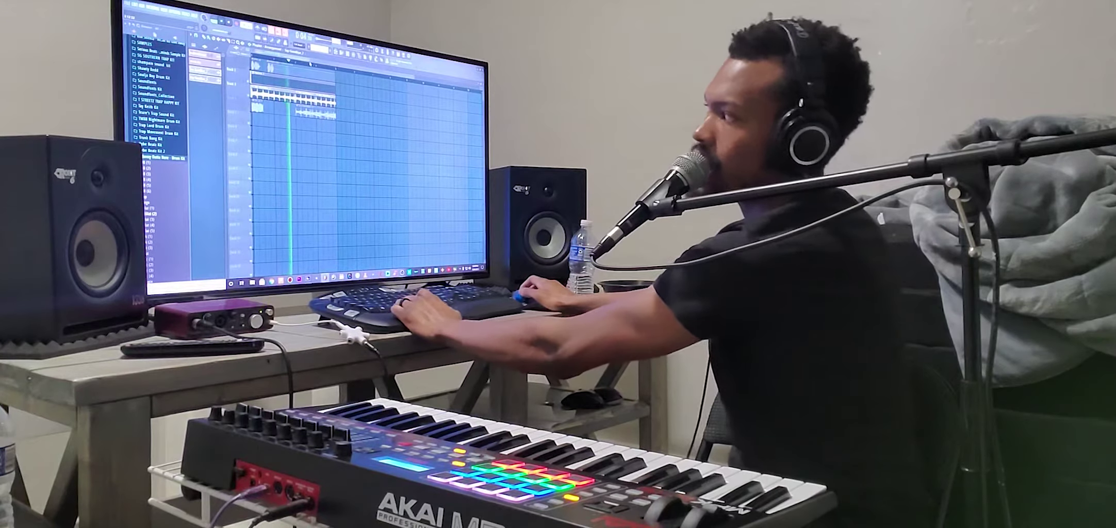
pyautogui.press('F9')
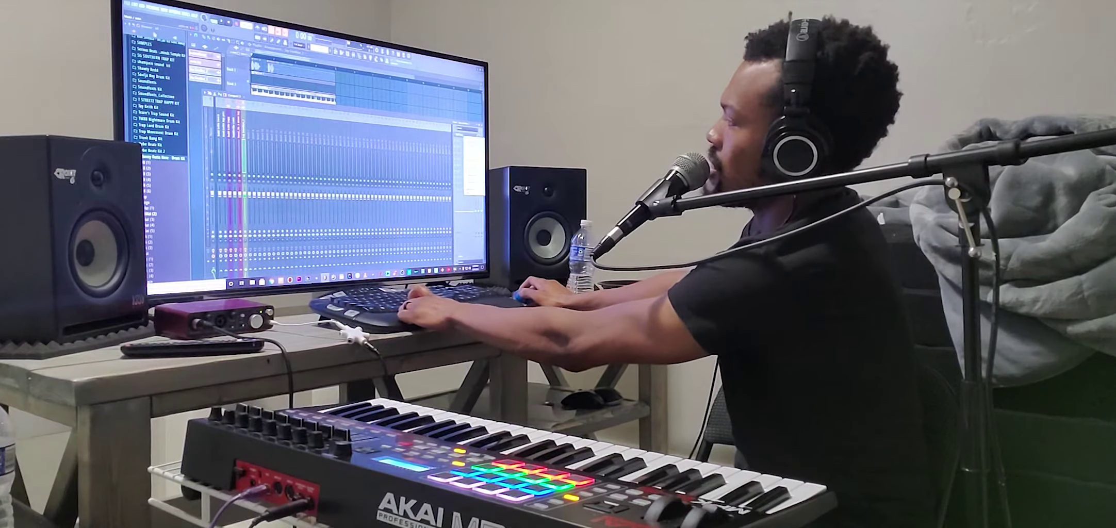
pyautogui.press('F9')
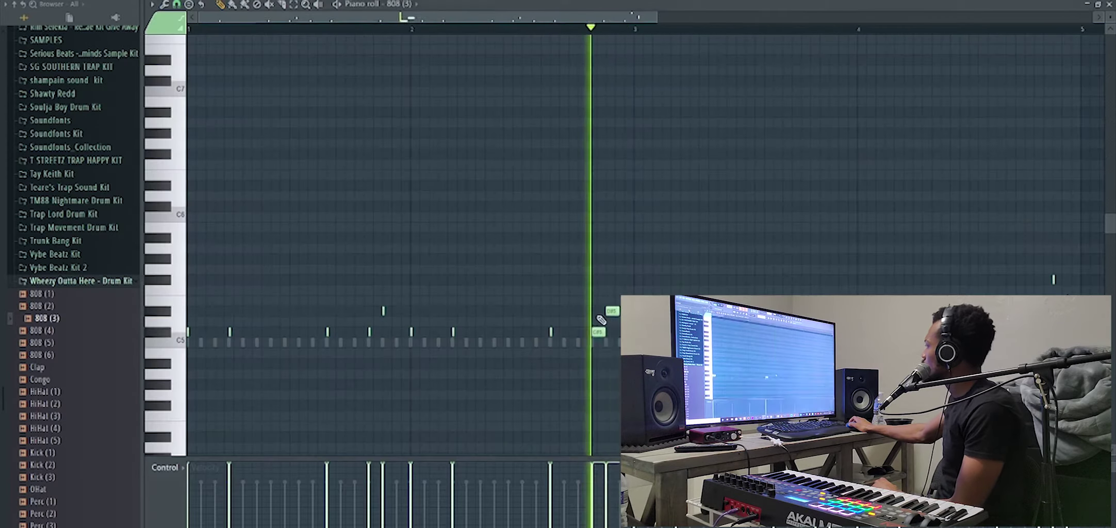
pyautogui.scroll(-3, 513, 31)
pyautogui.moveTo(515, 18); pyautogui.dragTo(591, 18)
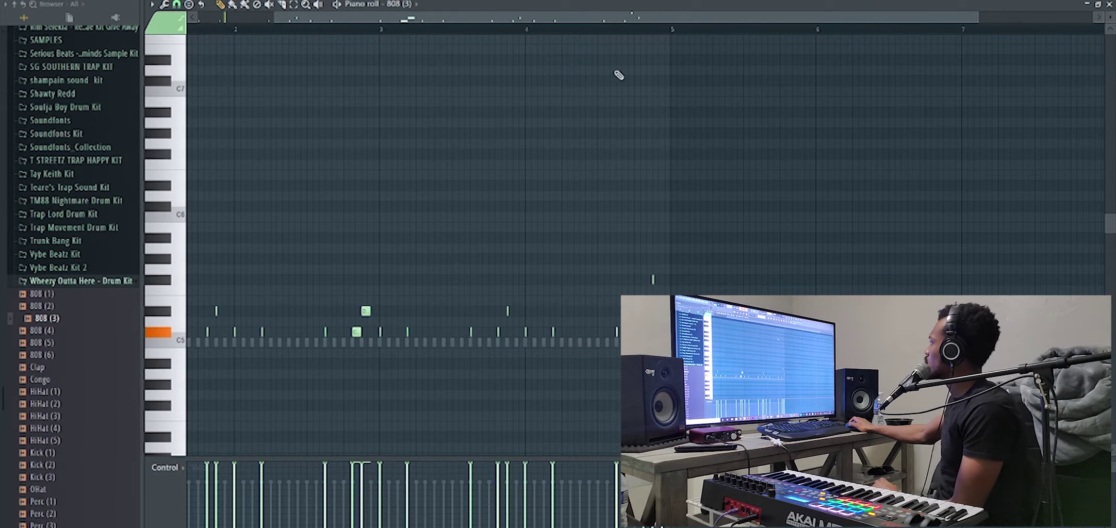
# - Replace the Clap channel's sound with the Snare sample from the Wheezy Outta Here drum kit
pyautogui.press('F6')
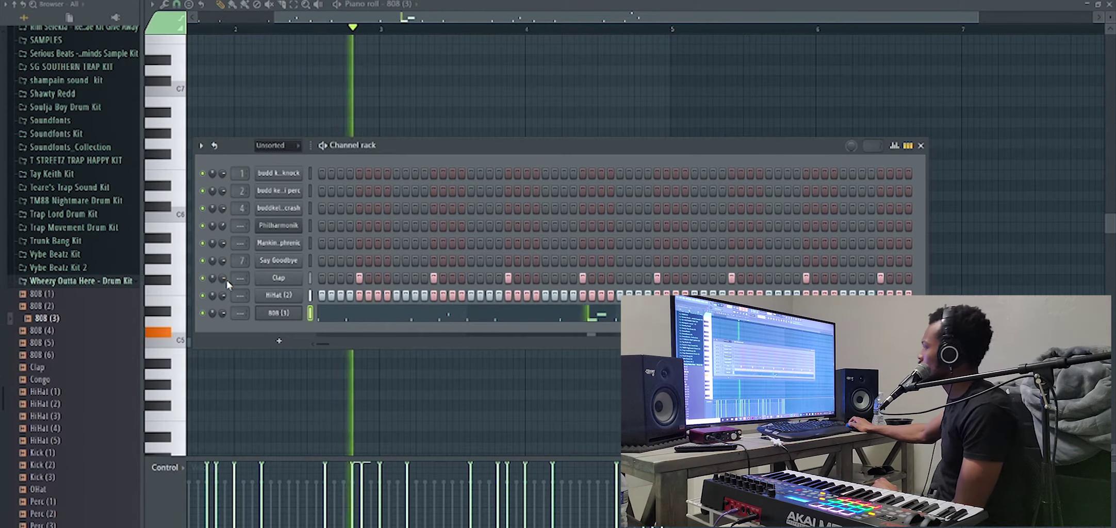
pyautogui.scroll(-5, 106, 314)
pyautogui.moveTo(51, 343); pyautogui.dragTo(300, 279)
# - Open the Snare channel in the piano roll and transpose all its notes up one octave to C6
pyautogui.rightClick(300, 279)
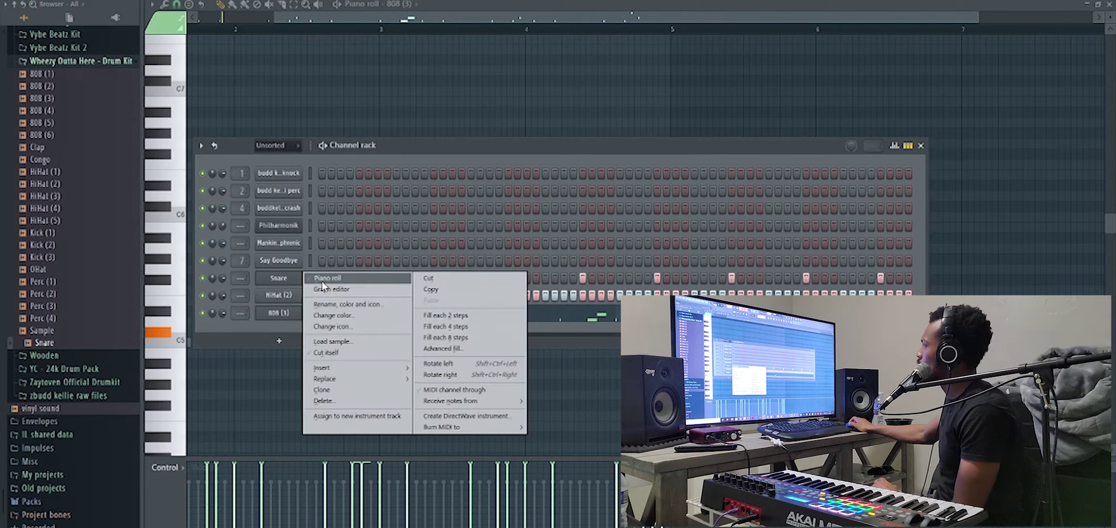
pyautogui.click(303, 279)
pyautogui.moveTo(575, 18); pyautogui.dragTo(394, 18)
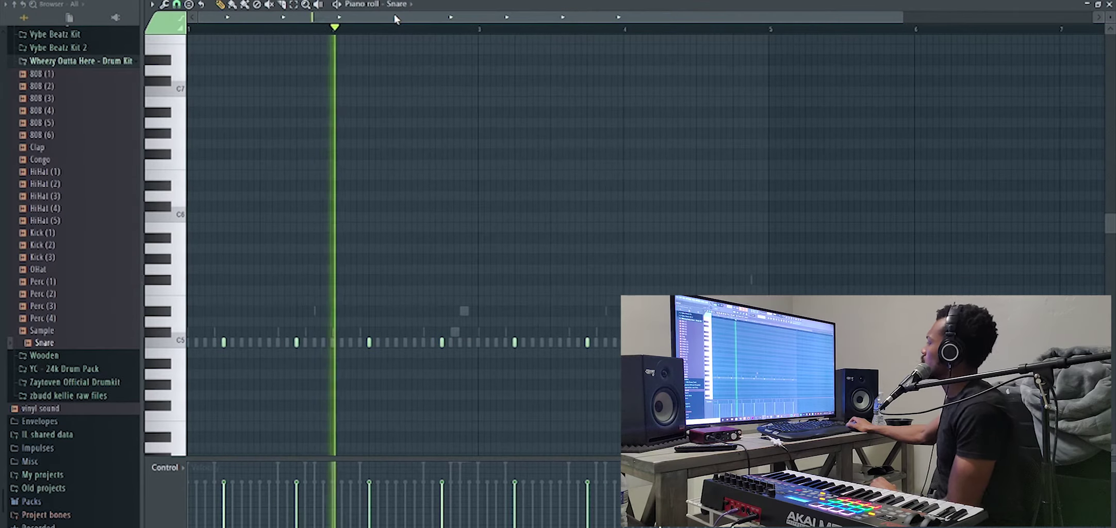
pyautogui.hotkey('ctrl', 'Up')
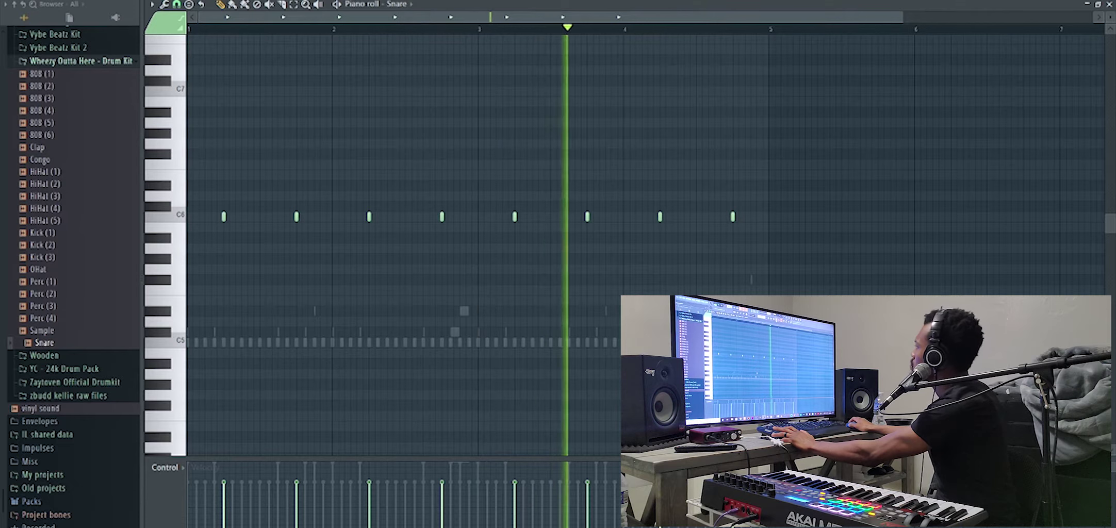
# - Add the Clap sample from the Wheezy Outta Here kit as a new channel directly below Snare
pyautogui.press('F6')
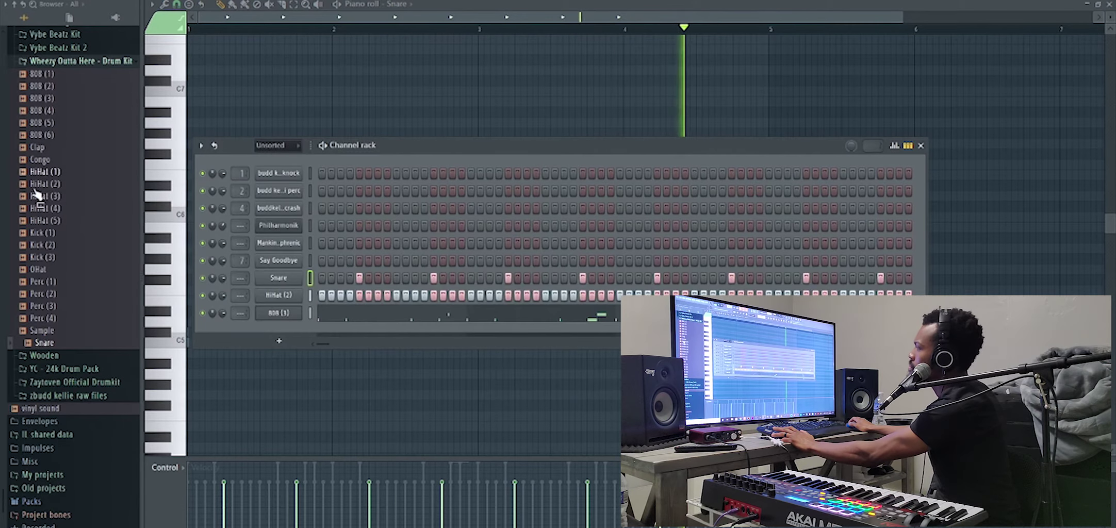
pyautogui.moveTo(37, 151); pyautogui.dragTo(272, 294)
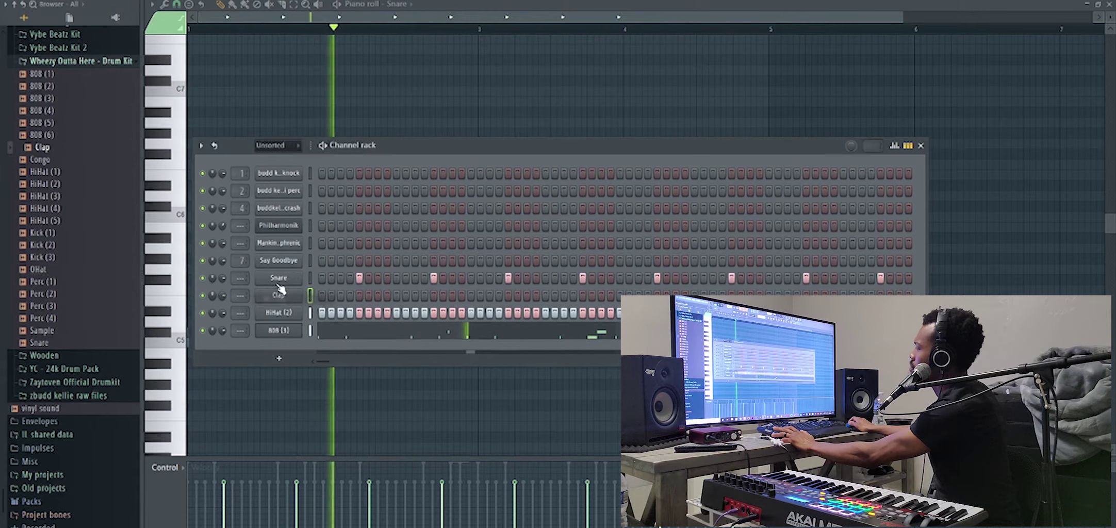
# - Select the Say Goodbye_2 insert in the mixer to check its effect slots, and return to the playlist
pyautogui.press('F9')
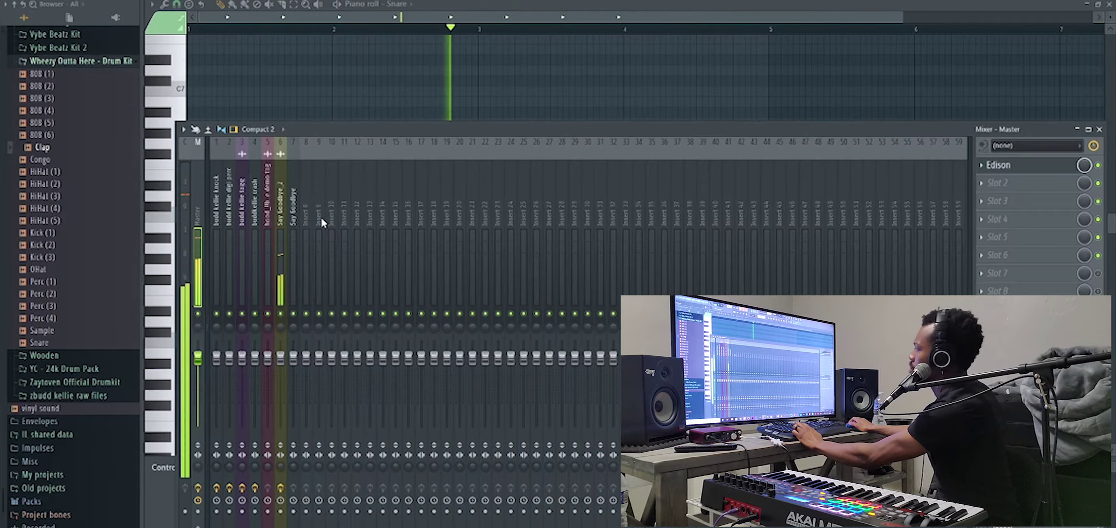
pyautogui.click(278, 222)
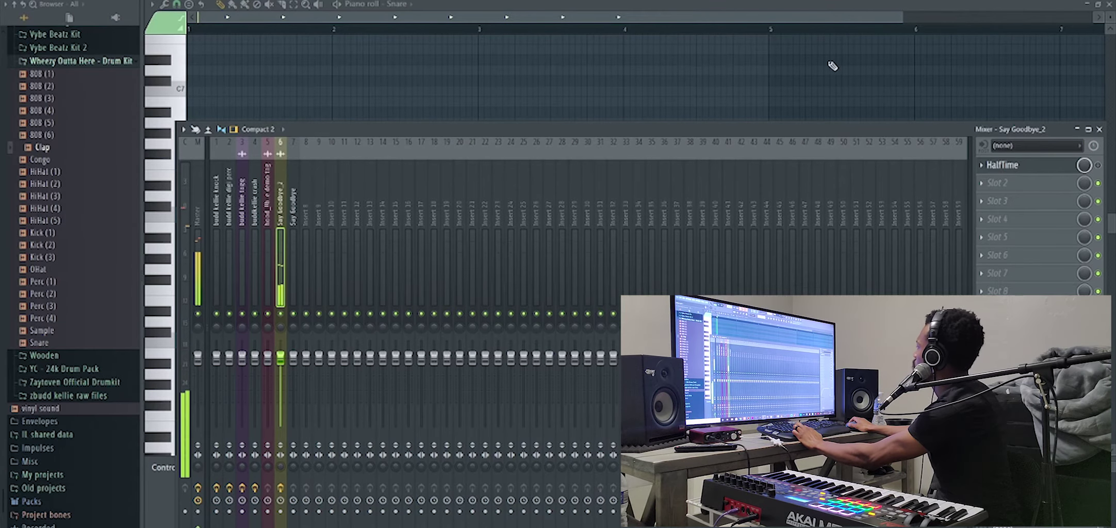
pyautogui.press('F5')
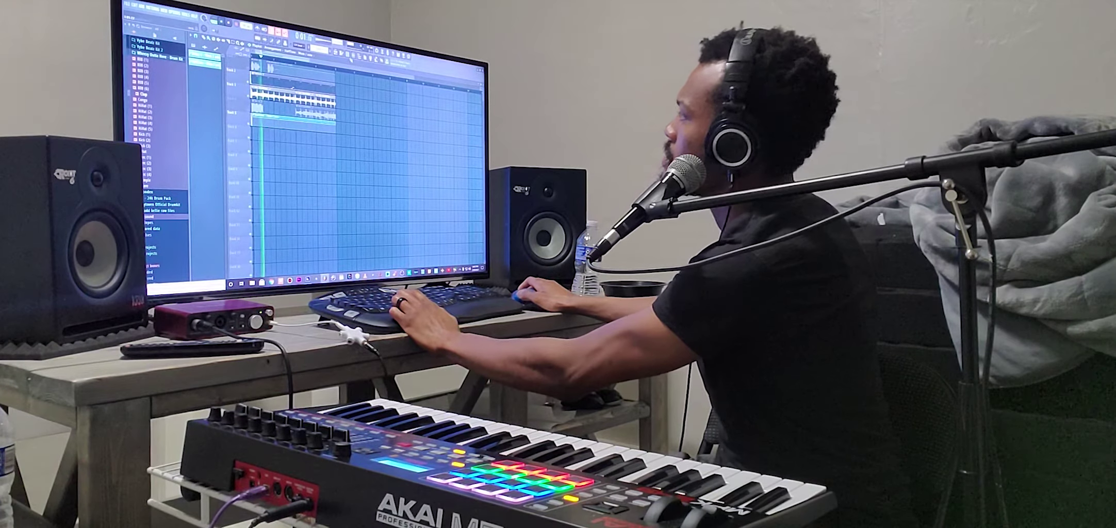
# - Bring up the channel rack and change its group filter to list all channels, including the audio clips
pyautogui.press('F6')
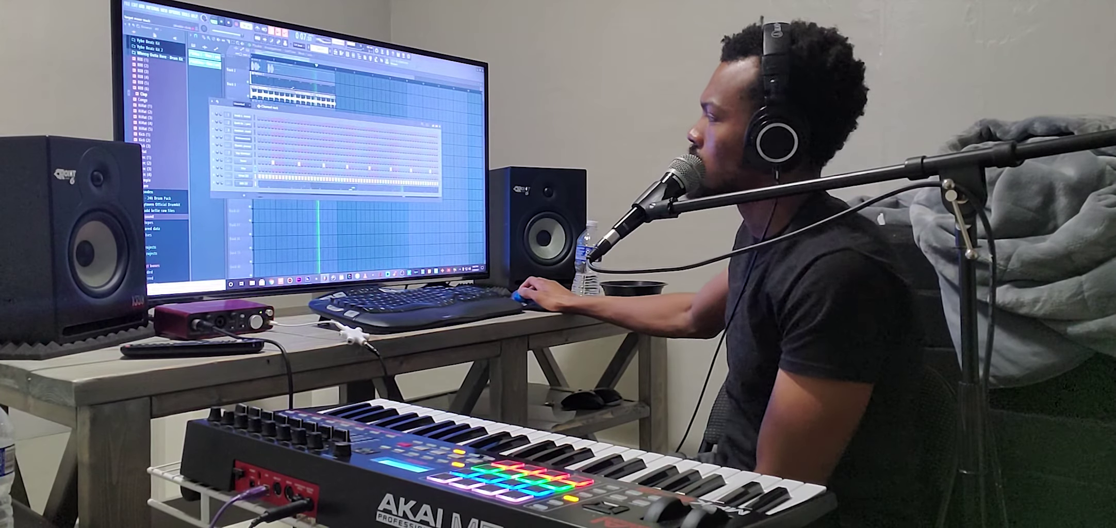
pyautogui.click(240, 108)
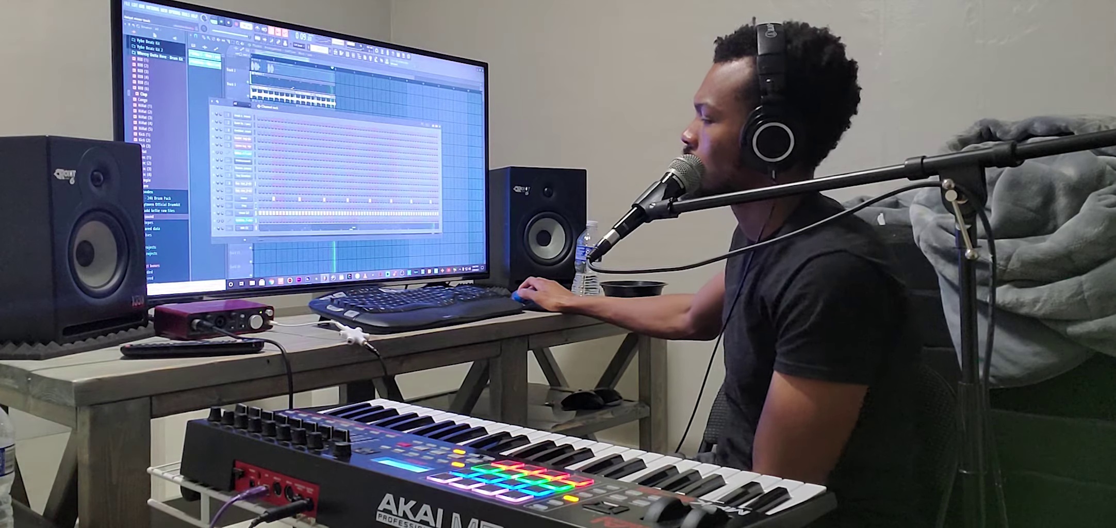
# - Clone the HiHat (2) channel, and add two extra C5 hits between existing notes in the first half of the original's bar 1
pyautogui.rightClick(244, 171)
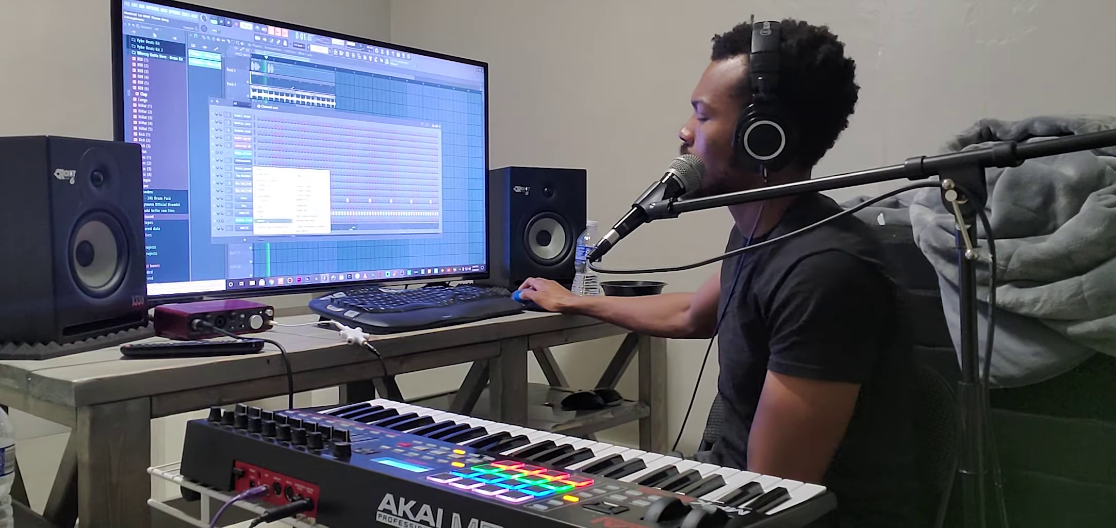
pyautogui.click(268, 222)
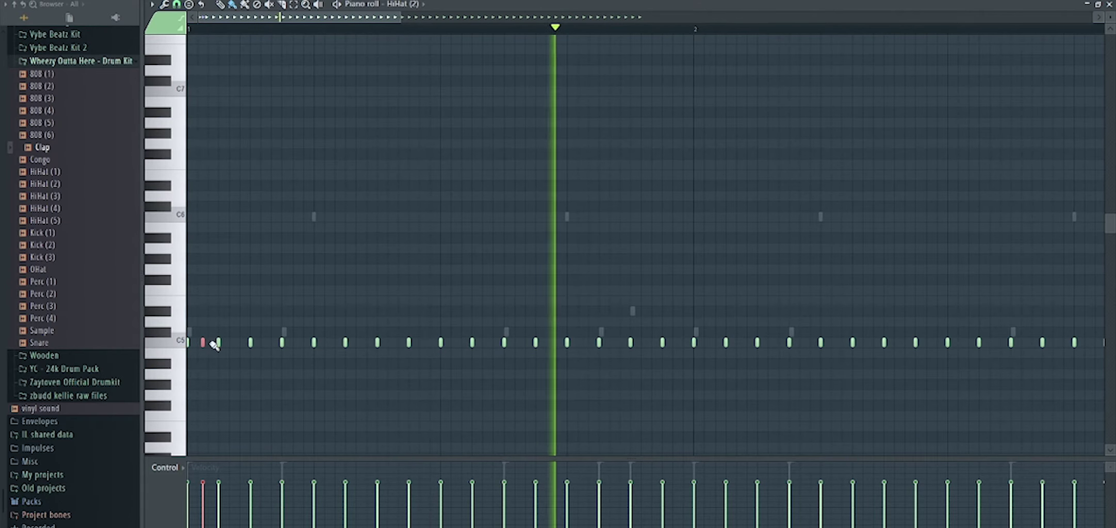
pyautogui.press('space')
pyautogui.press('space')
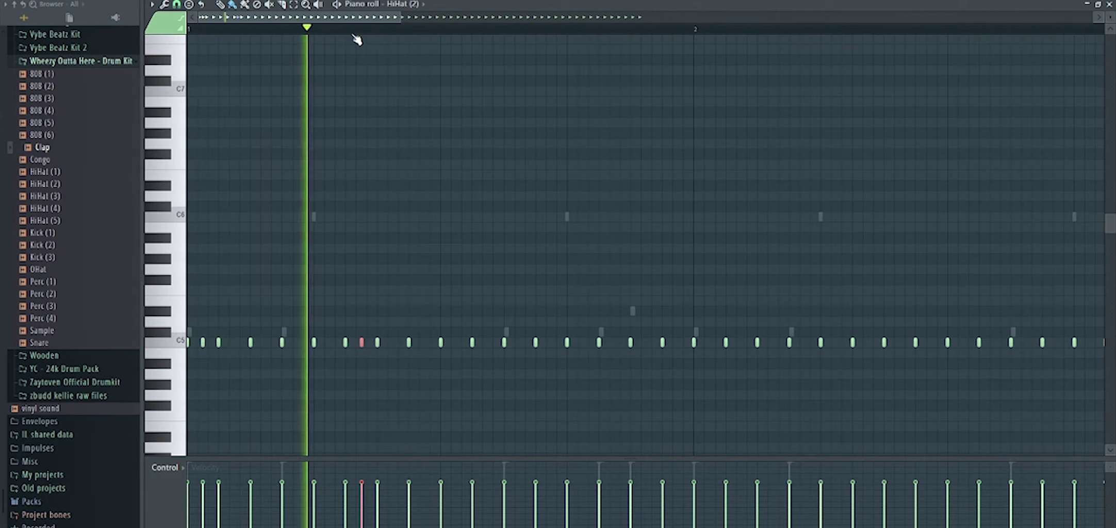
# - Try denser hi-hat rolls on C5 around the added hit in bar 1, auditioning each variation
pyautogui.press('space')
pyautogui.scroll(3, 360, 43)
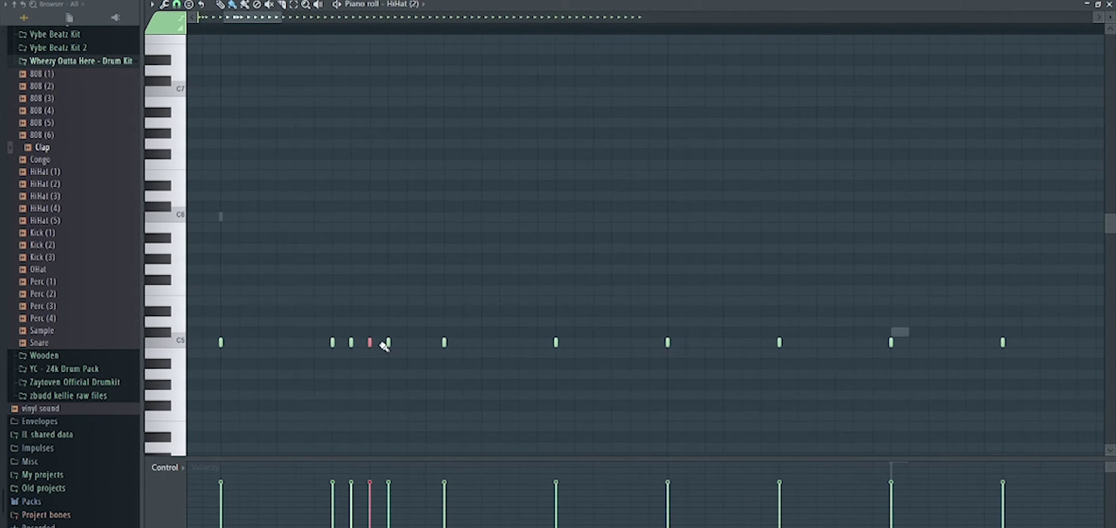
pyautogui.press('space')
pyautogui.scroll(-3, 405, 35)
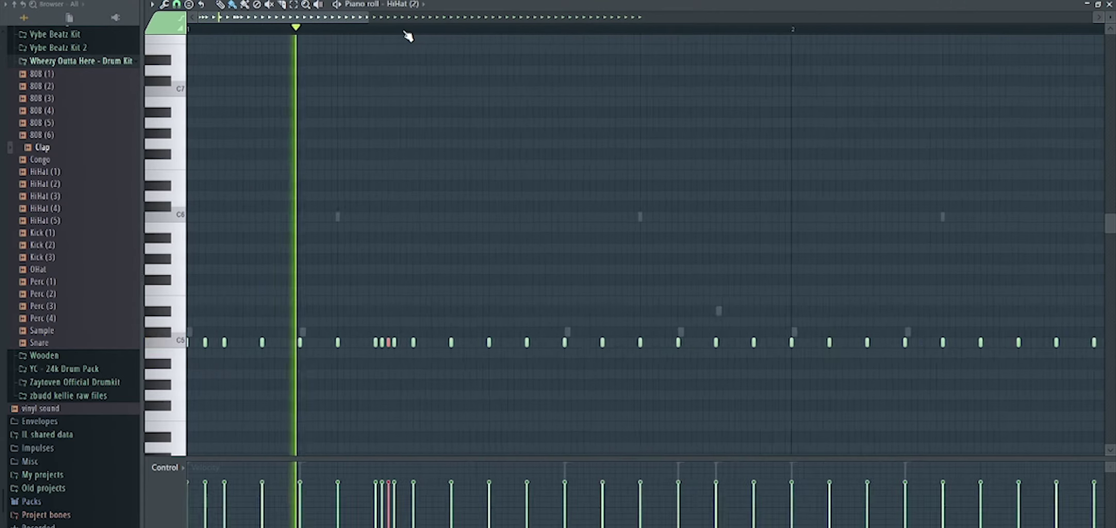
pyautogui.press('space')
pyautogui.scroll(3, 282, 32)
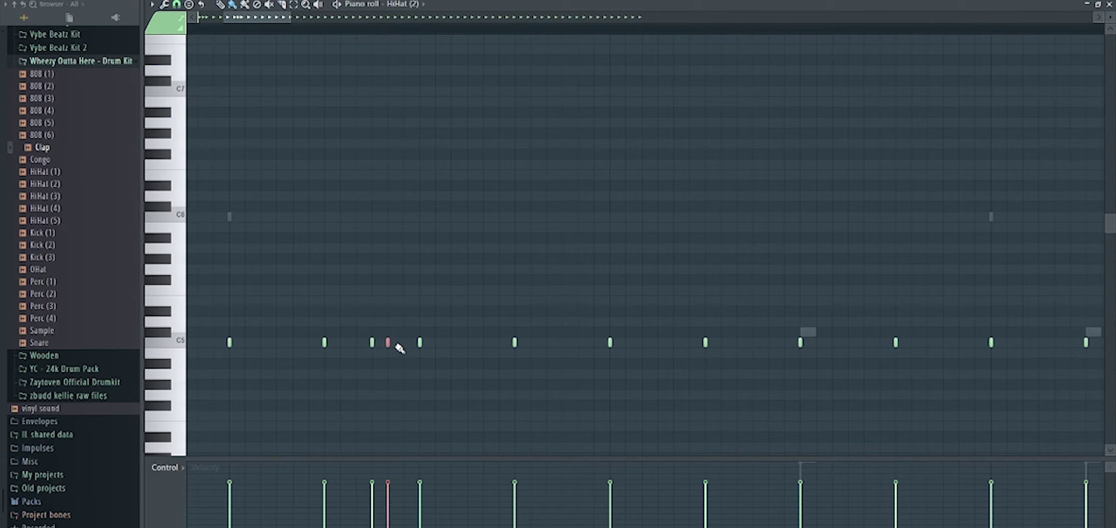
pyautogui.press('space')
pyautogui.press('space')
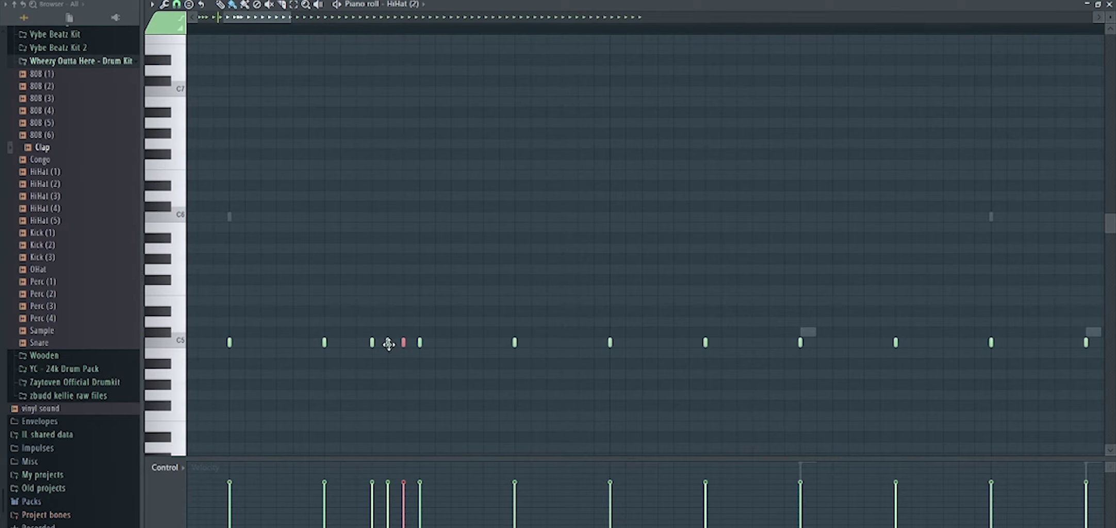
pyautogui.press('space')
pyautogui.press('space')
# - Add a fast three-note hi-hat roll on C5 right after the first hit of bar 2
pyautogui.scroll(-6, 639, 37)
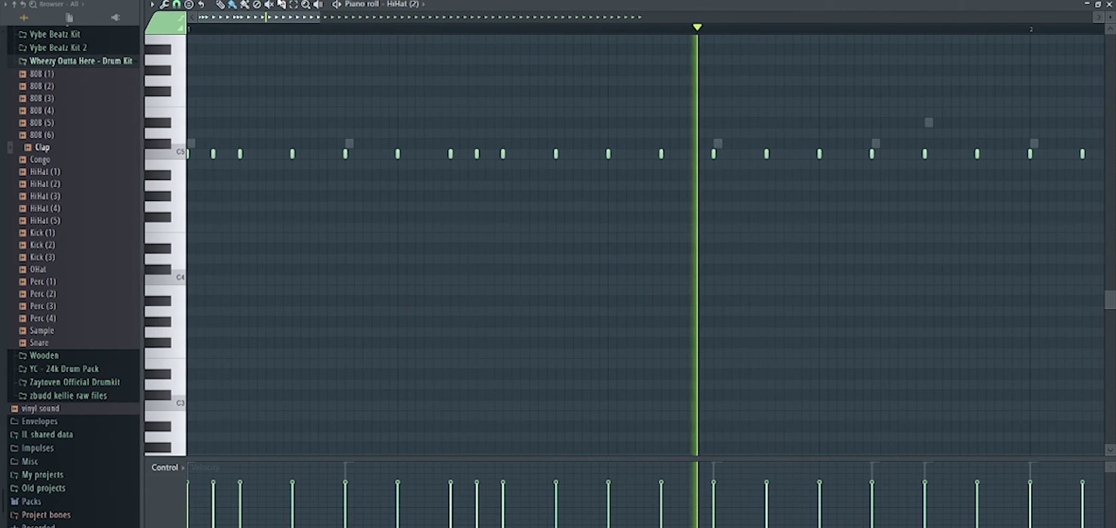
pyautogui.moveTo(318, 18); pyautogui.dragTo(402, 37)
pyautogui.press('space')
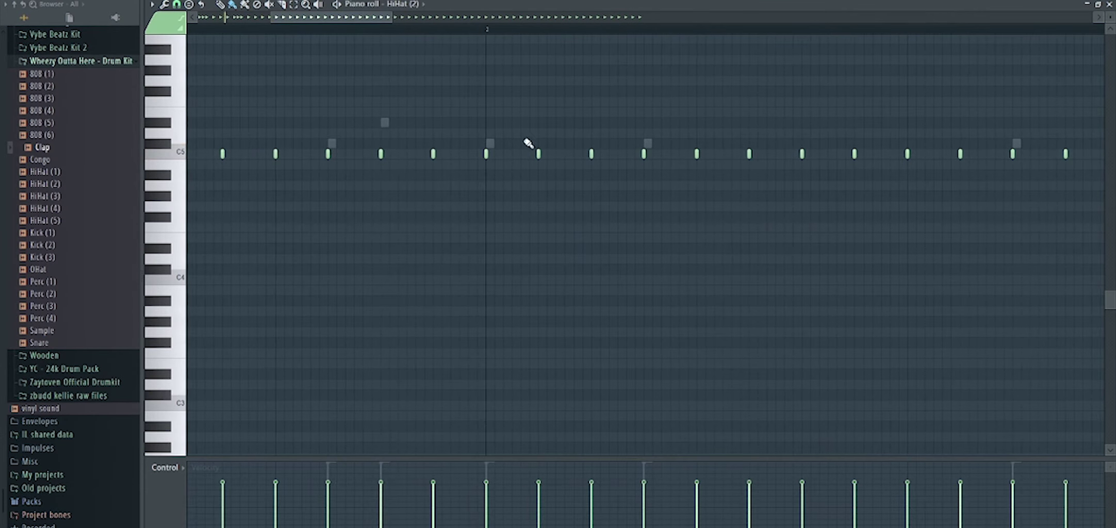
pyautogui.click(512, 153)
pyautogui.press('space')
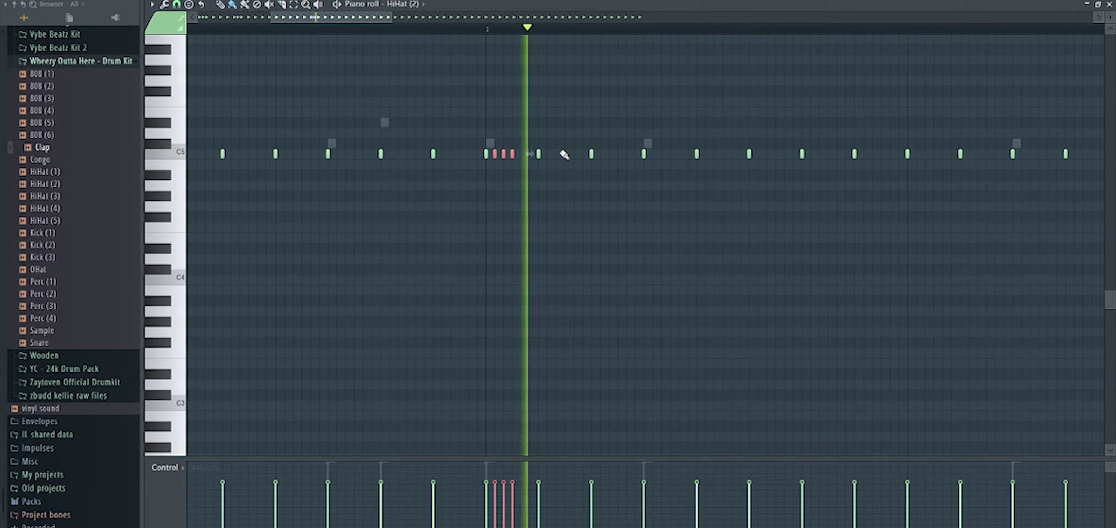
# - Add three in-between C5 hi-hat hits late in bar 2 and one just after the start of bar 4
pyautogui.moveTo(389, 16); pyautogui.dragTo(480, 49)
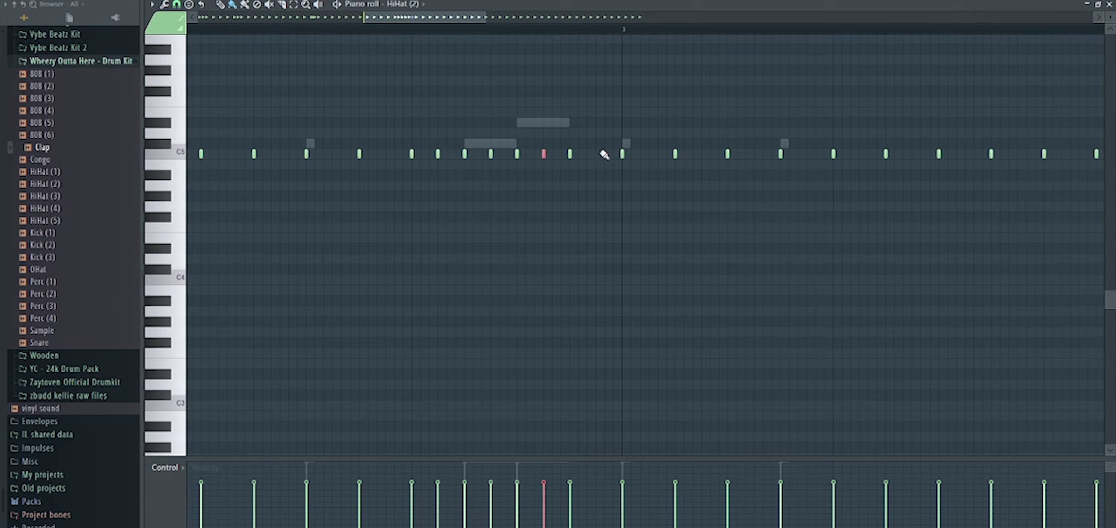
pyautogui.moveTo(458, 17); pyautogui.dragTo(598, 54)
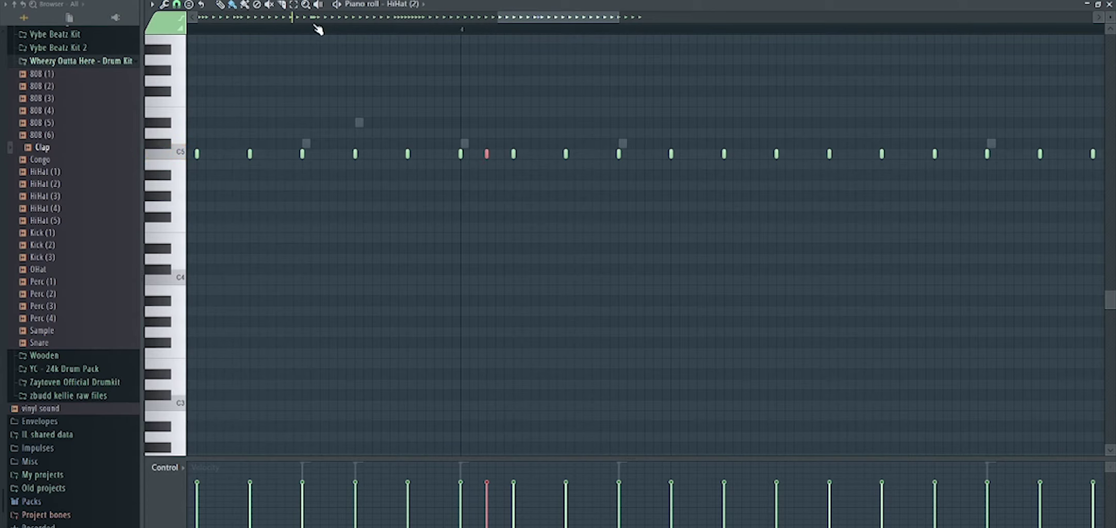
# - Add in-between C5 hi-hat hits in the middle and at the end of bar 4, removing the surplus ones
pyautogui.moveTo(544, 19); pyautogui.dragTo(604, 32)
pyautogui.press('space')
pyautogui.click(294, 153)
pyautogui.press('space')
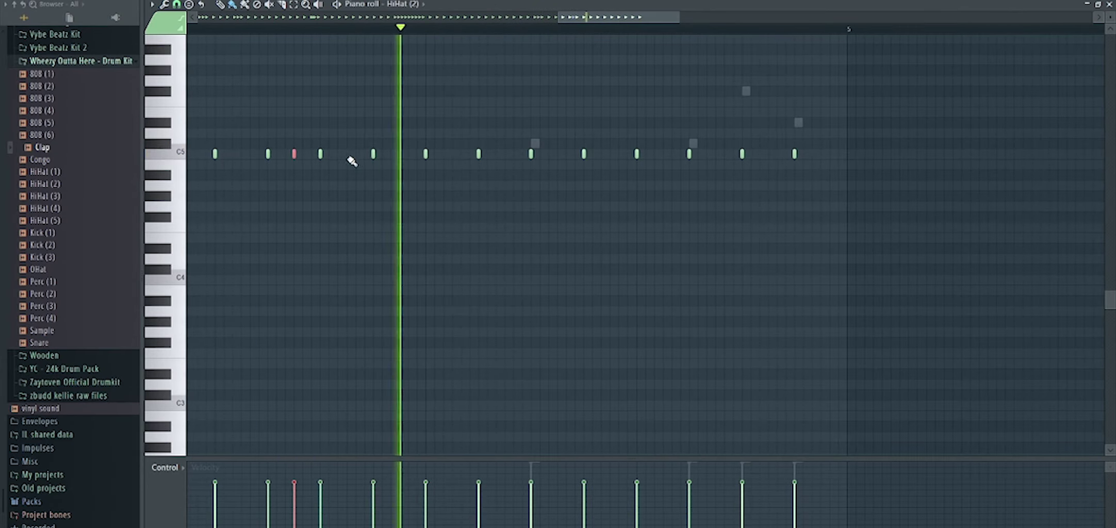
pyautogui.click(348, 154)
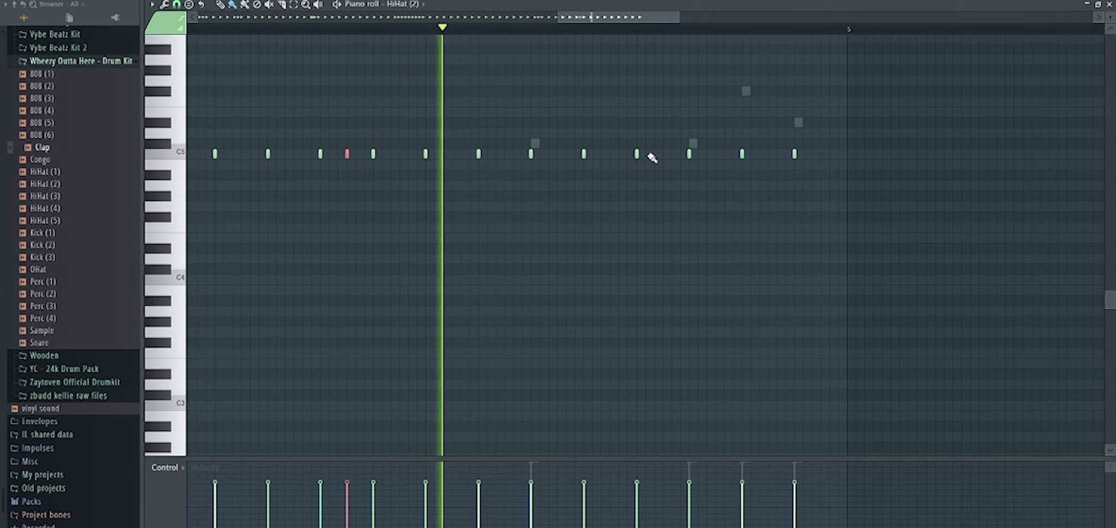
pyautogui.click(768, 154)
pyautogui.click(777, 154)
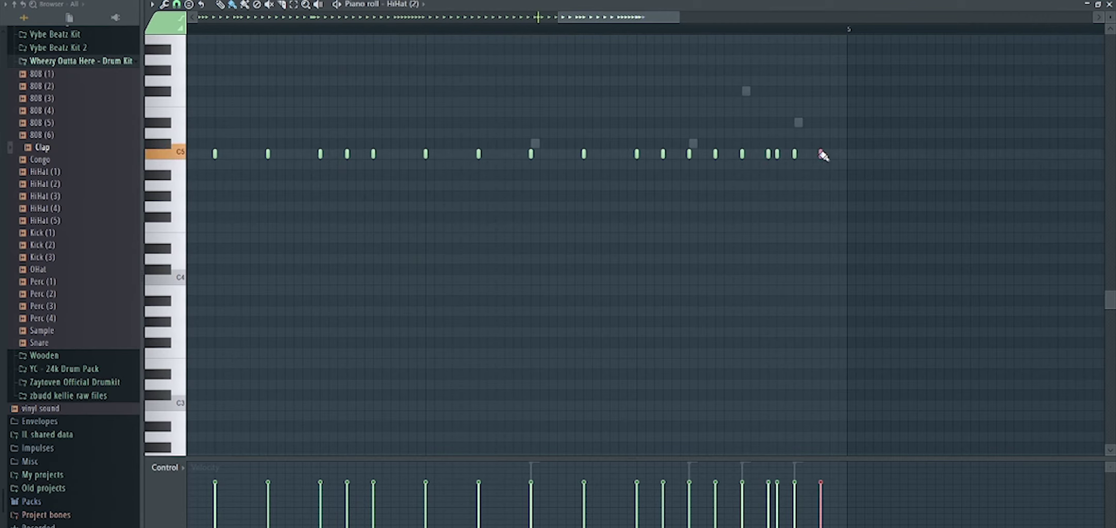
pyautogui.rightClick(777, 154)
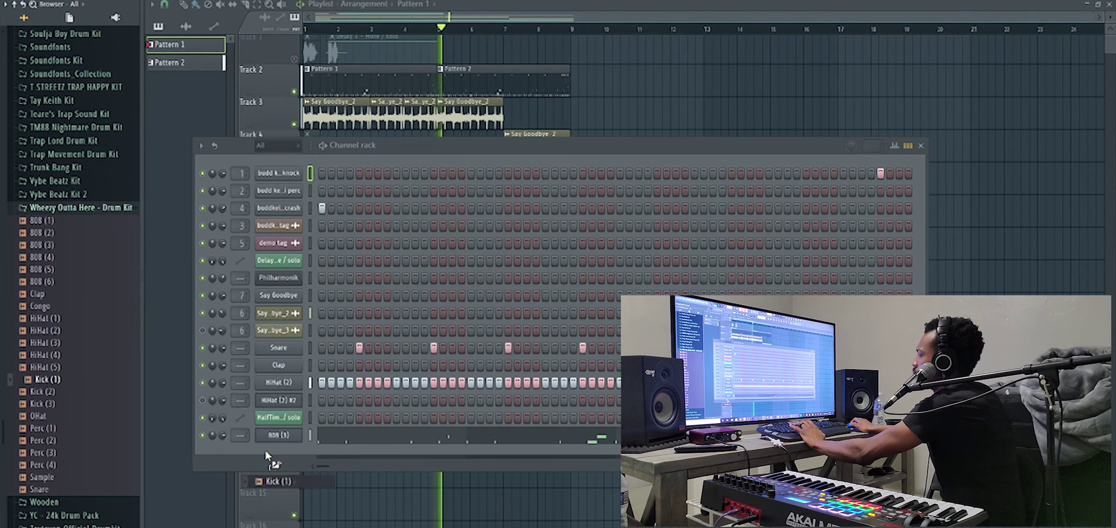
# - Add the Kick (1) sample as a new channel below 808 (1), and copy the 808 (1) notes into it
pyautogui.moveTo(267, 455); pyautogui.dragTo(313, 443)
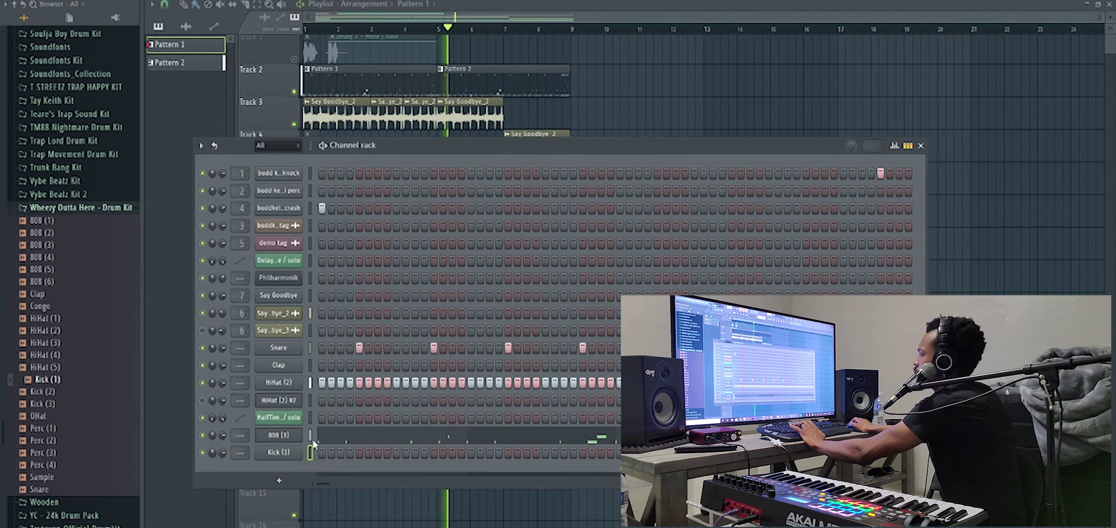
pyautogui.rightClick(297, 438)
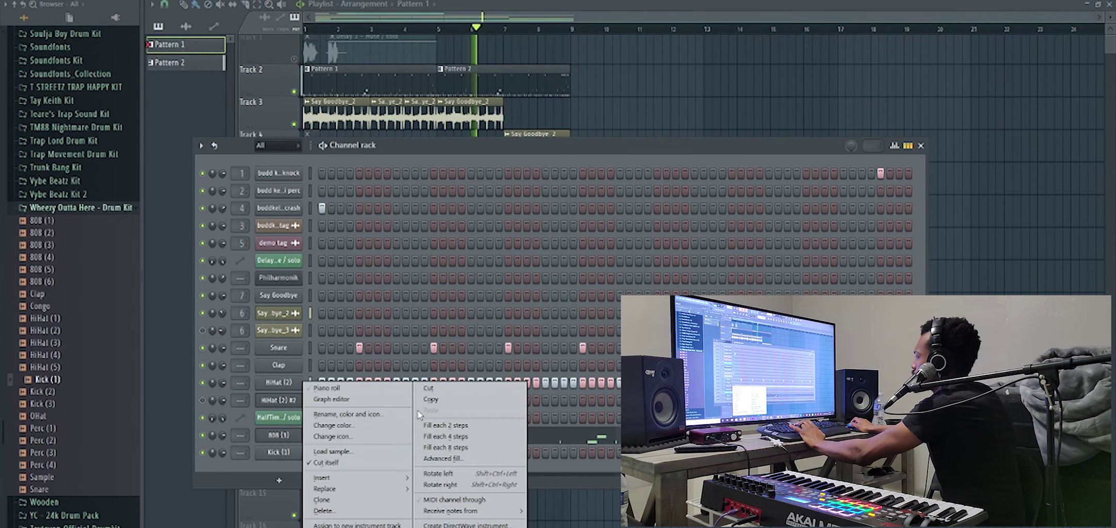
pyautogui.click(431, 400)
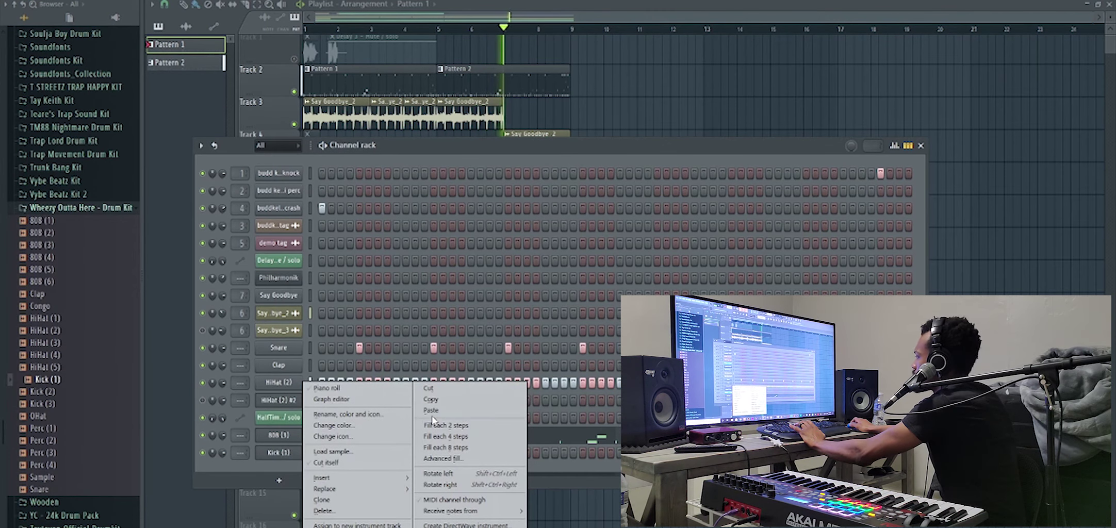
pyautogui.click(432, 411)
# - Open the Kick (1) channel in the piano roll and lower its D#5 notes in bars 1 and 2 to C#5
pyautogui.click(368, 454)
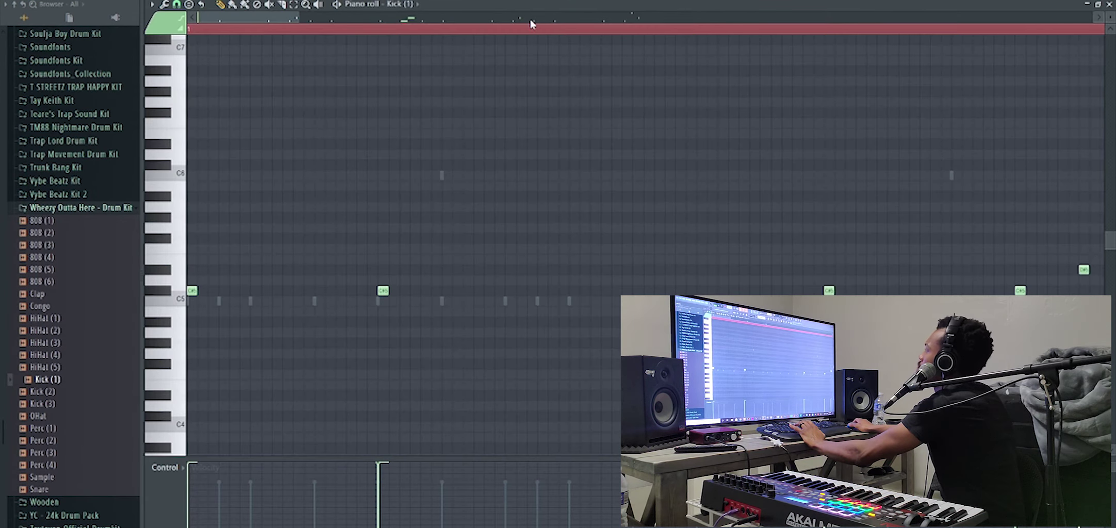
pyautogui.scroll(-5, 533, 26)
pyautogui.moveTo(478, 202); pyautogui.dragTo(720, 267)
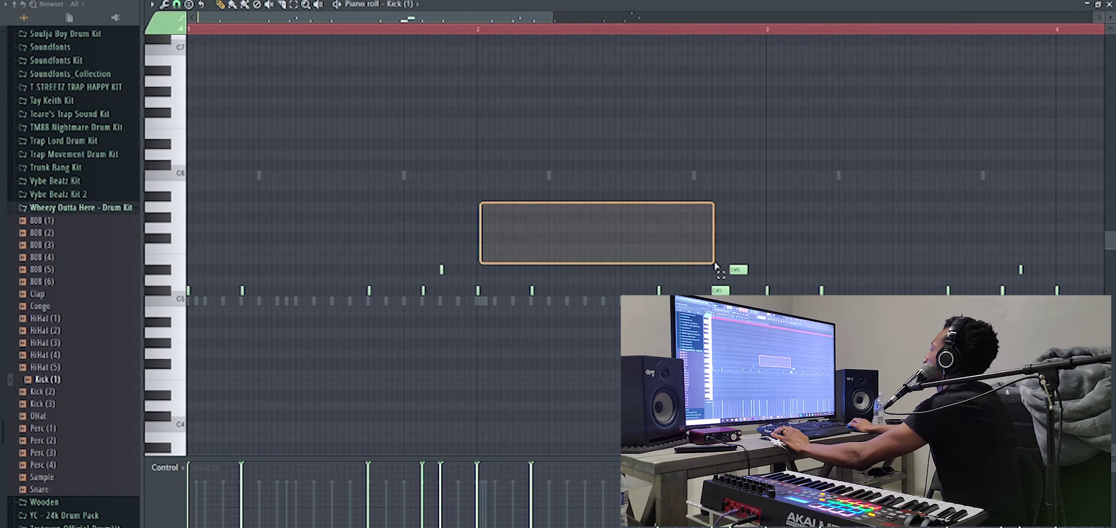
pyautogui.press('space')
pyautogui.moveTo(429, 224); pyautogui.dragTo(767, 274)
pyautogui.press('Down')
pyautogui.press('Down')
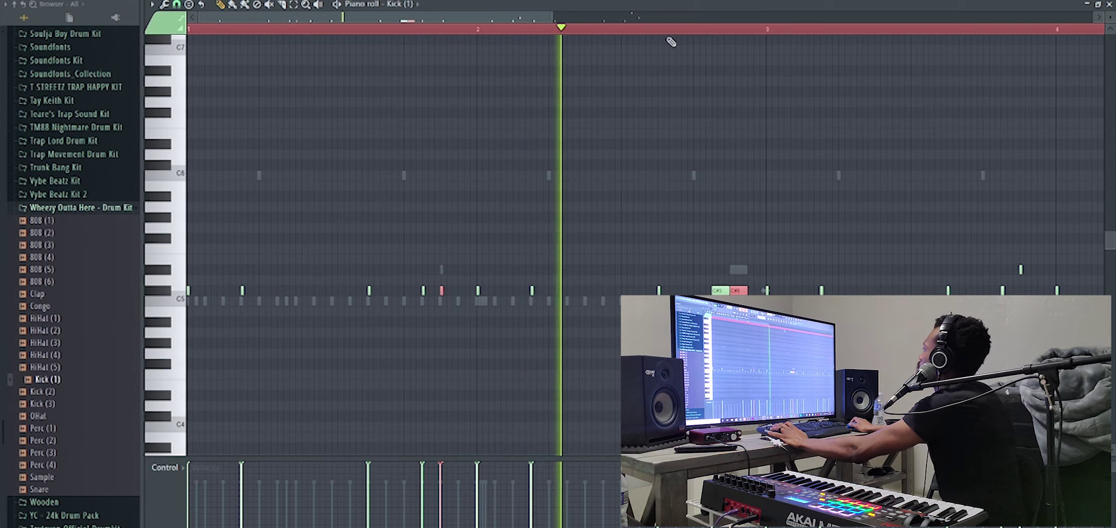
# - Lower the remaining higher kick notes in bars 3 and 4 toward the C#5 row
pyautogui.moveTo(489, 20); pyautogui.dragTo(663, 45)
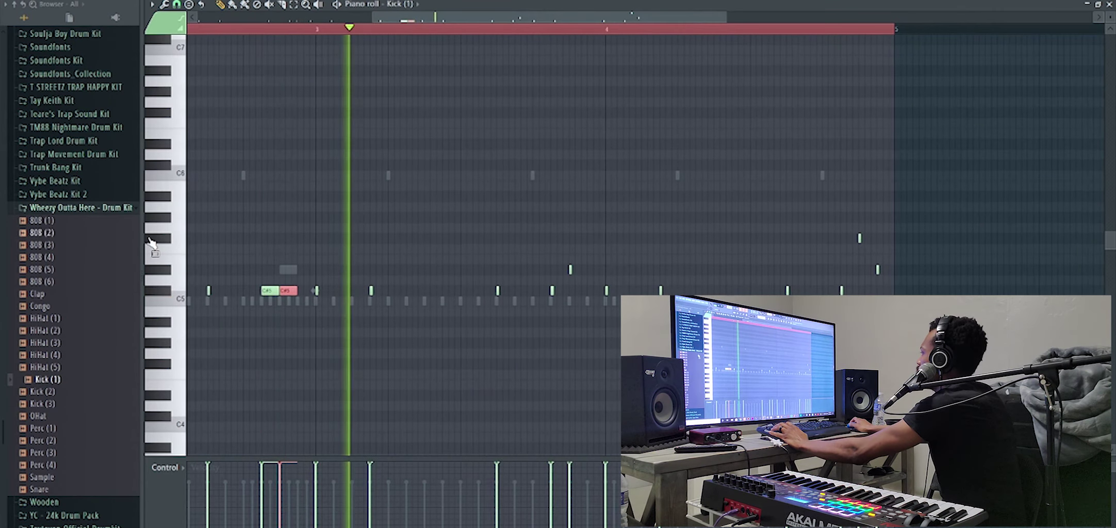
pyautogui.moveTo(507, 243); pyautogui.dragTo(821, 235)
pyautogui.moveTo(535, 201); pyautogui.dragTo(902, 283)
pyautogui.hotkey('shift', 'Down')
pyautogui.hotkey('shift', 'Down')
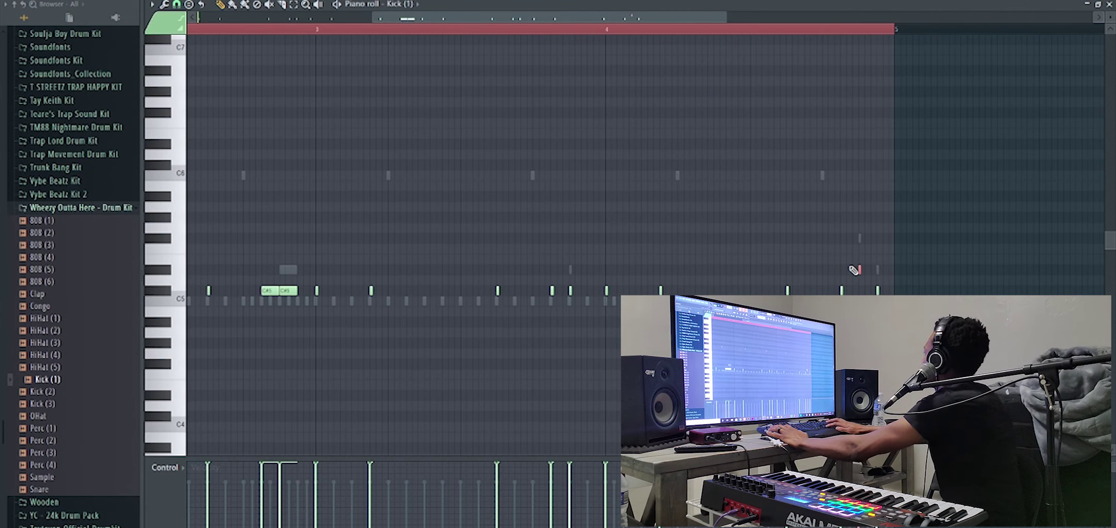
# - Play the pattern from bar 1 to audition the kick notes
pyautogui.moveTo(644, 16); pyautogui.dragTo(105, 185)
pyautogui.press('space')
pyautogui.press('space')
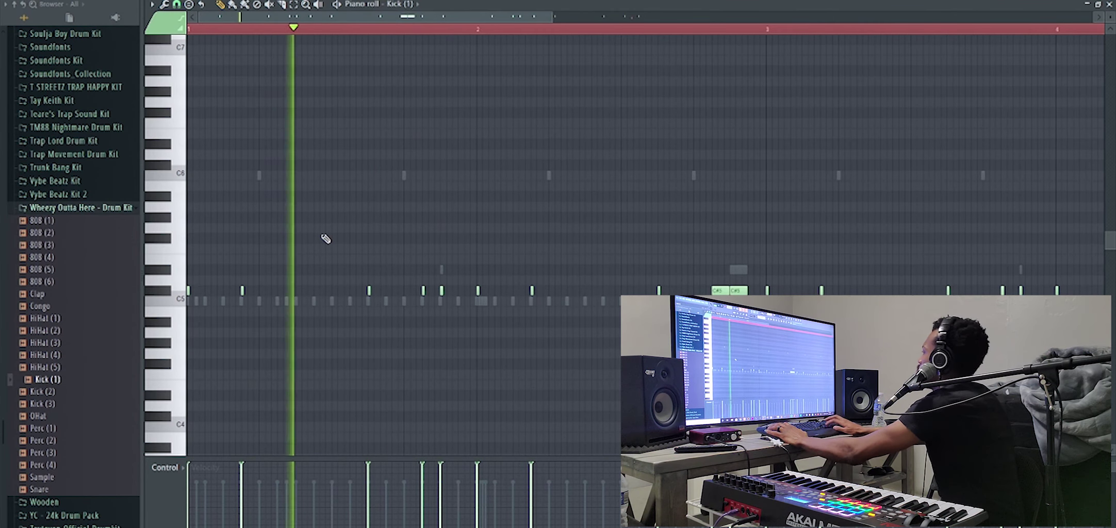
# - Return to the playlist, and review the Kick (1) and OHat channels in the channel rack before closing it
pyautogui.press('F5')
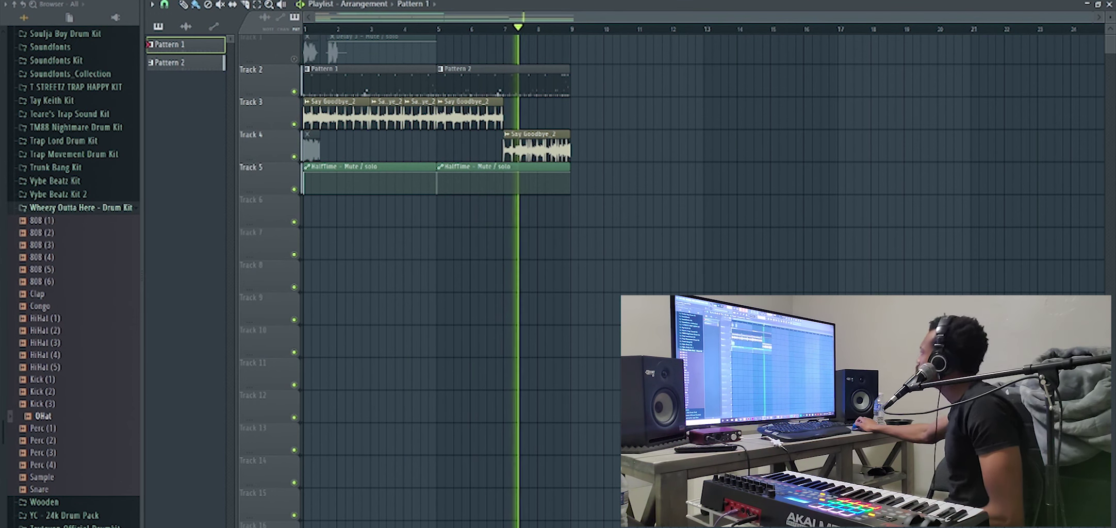
pyautogui.press('F6')
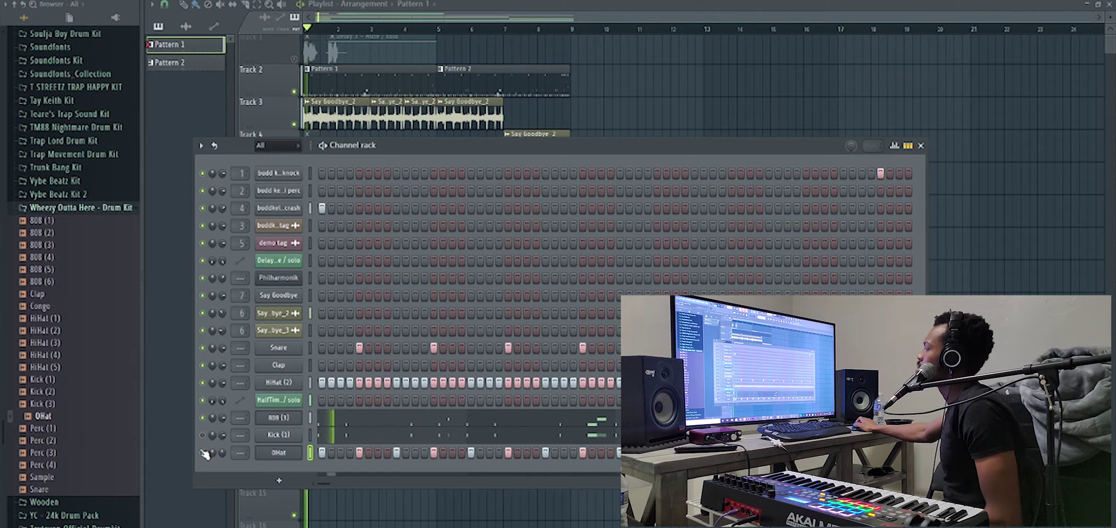
pyautogui.press('F6')
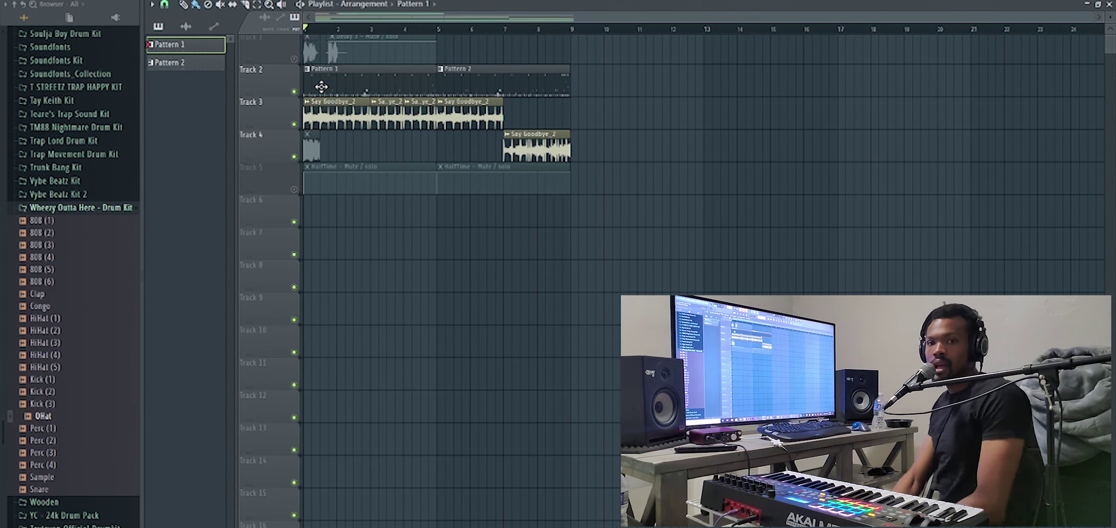